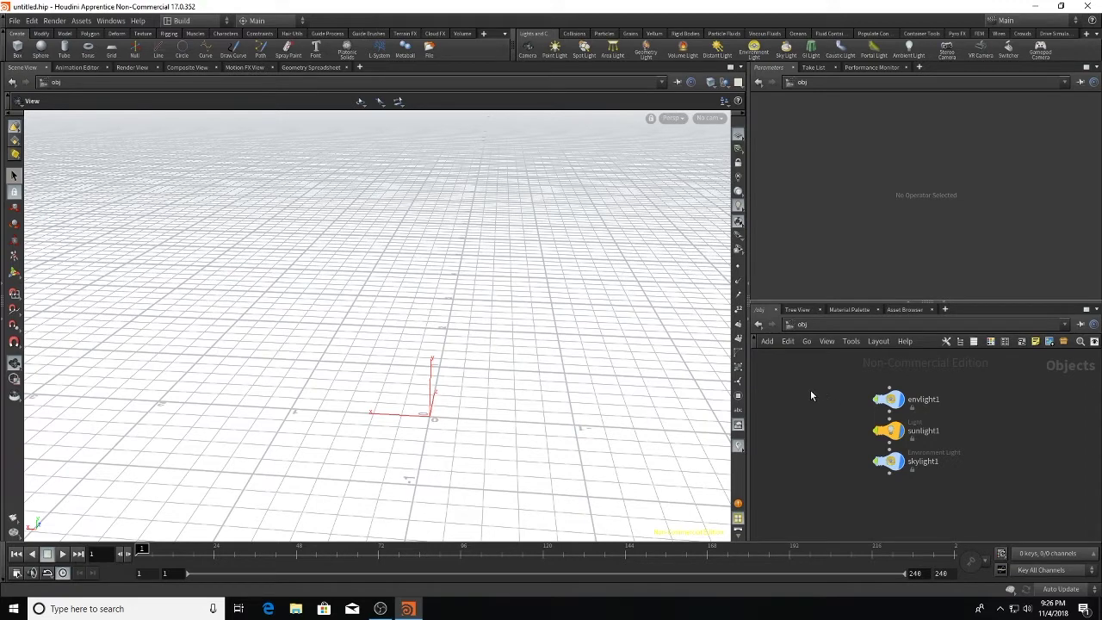
- Create a Geometry object in the scene network and go inside it
{"action": "key", "text": "Tab"}
{"action": "type", "text": "geo"}
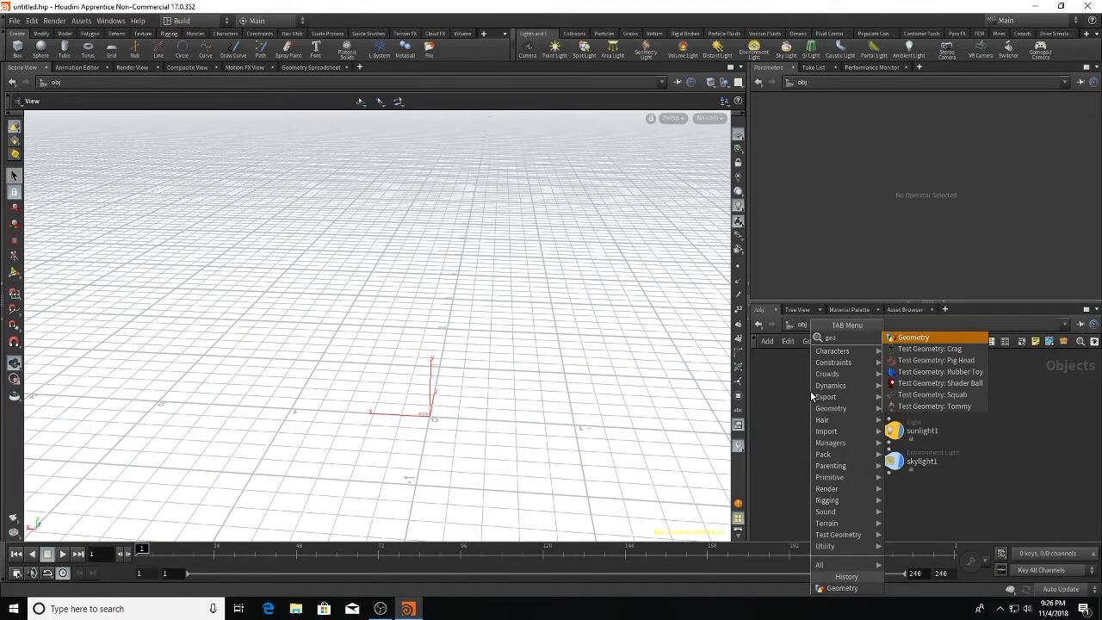
{"action": "key", "text": "Return"}
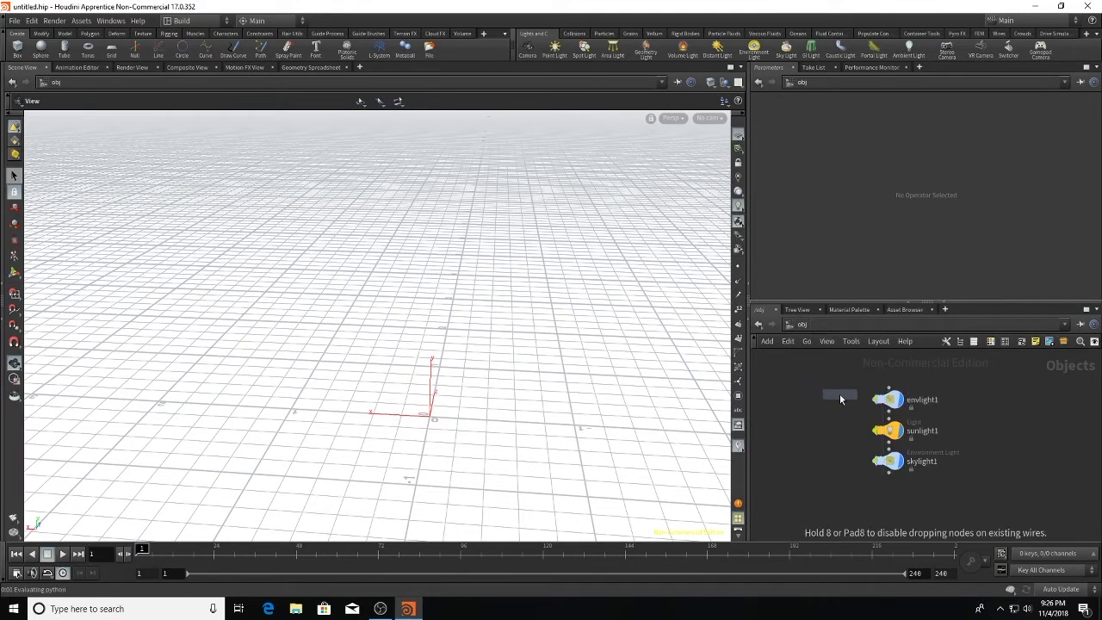
{"action": "left_click", "coordinate": [839, 393]}
{"action": "double_click", "coordinate": [820, 396]}
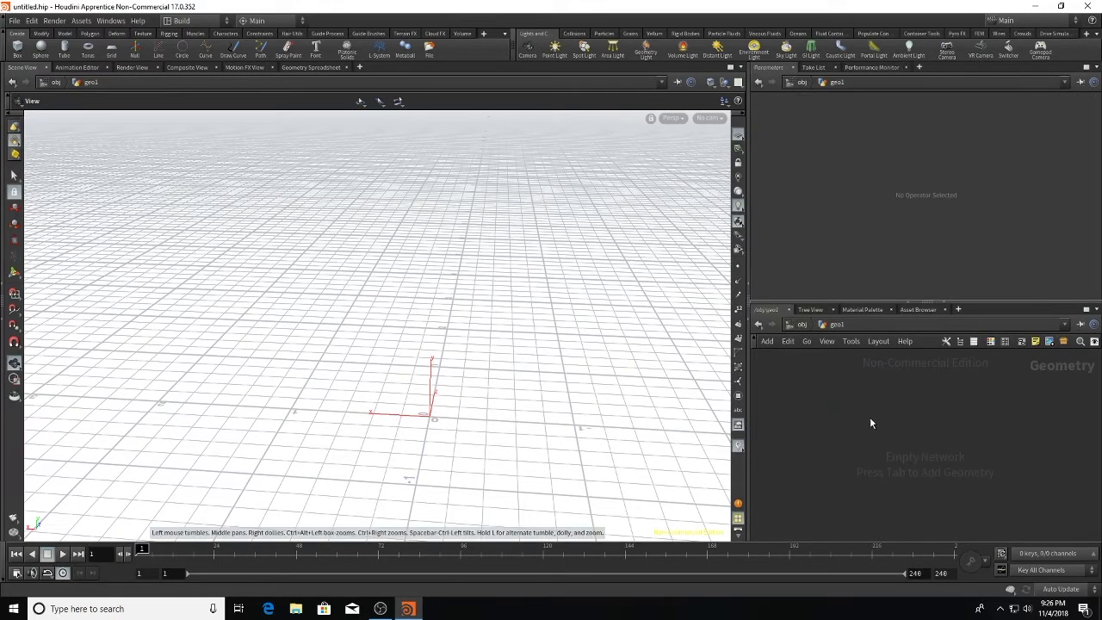
- Add a Sphere node to the empty geometry network
{"action": "key", "text": "Tab"}
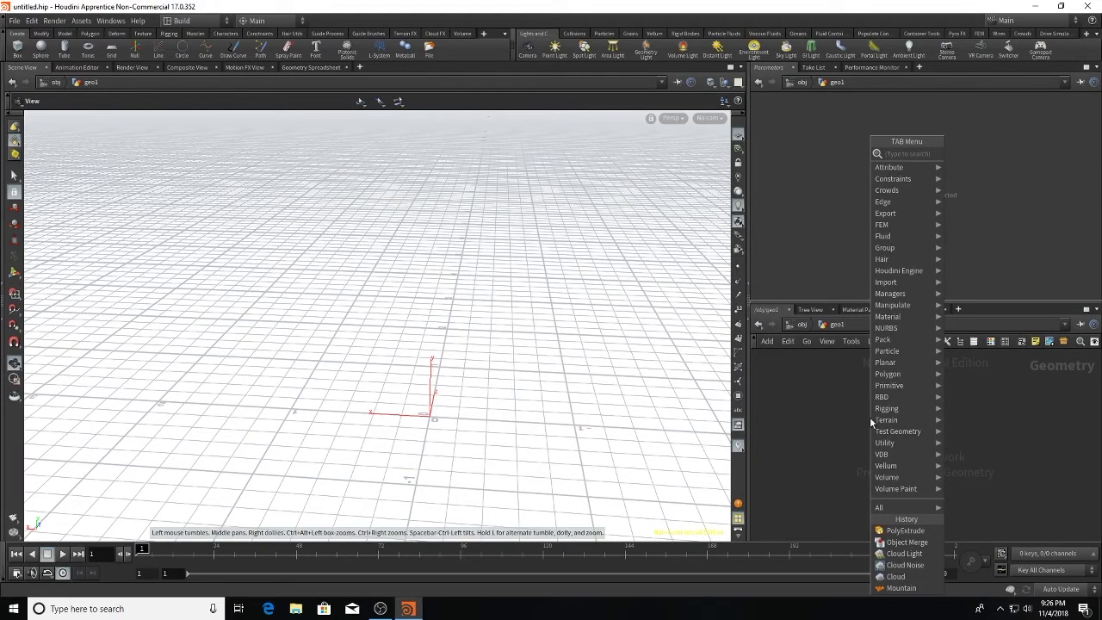
{"action": "type", "text": "sp"}
{"action": "left_click", "coordinate": [983, 154]}
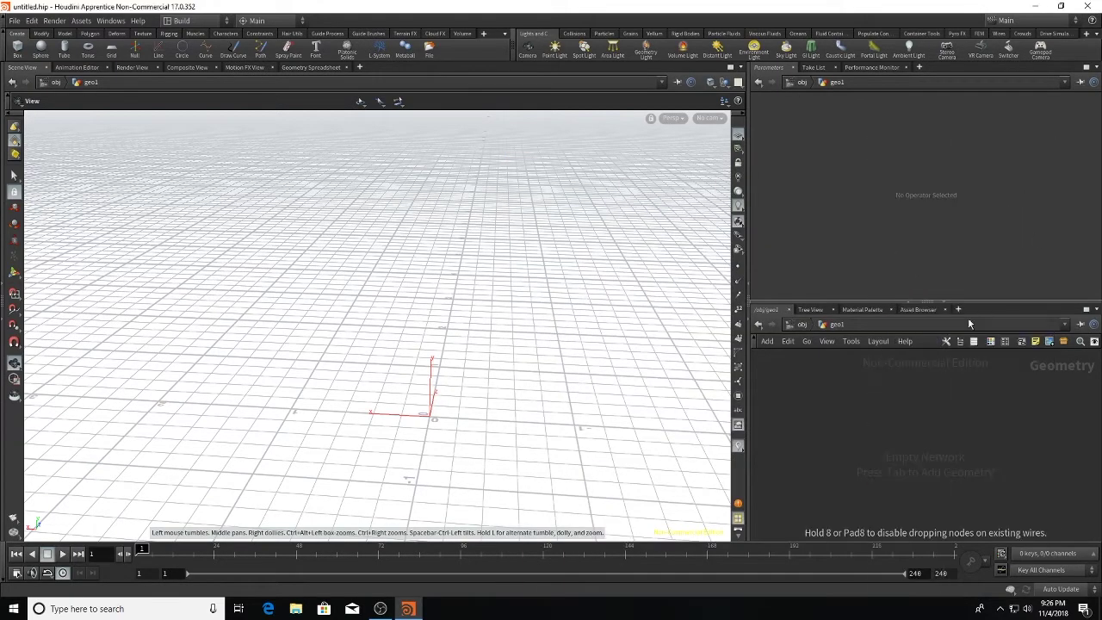
{"action": "left_click", "coordinate": [897, 416]}
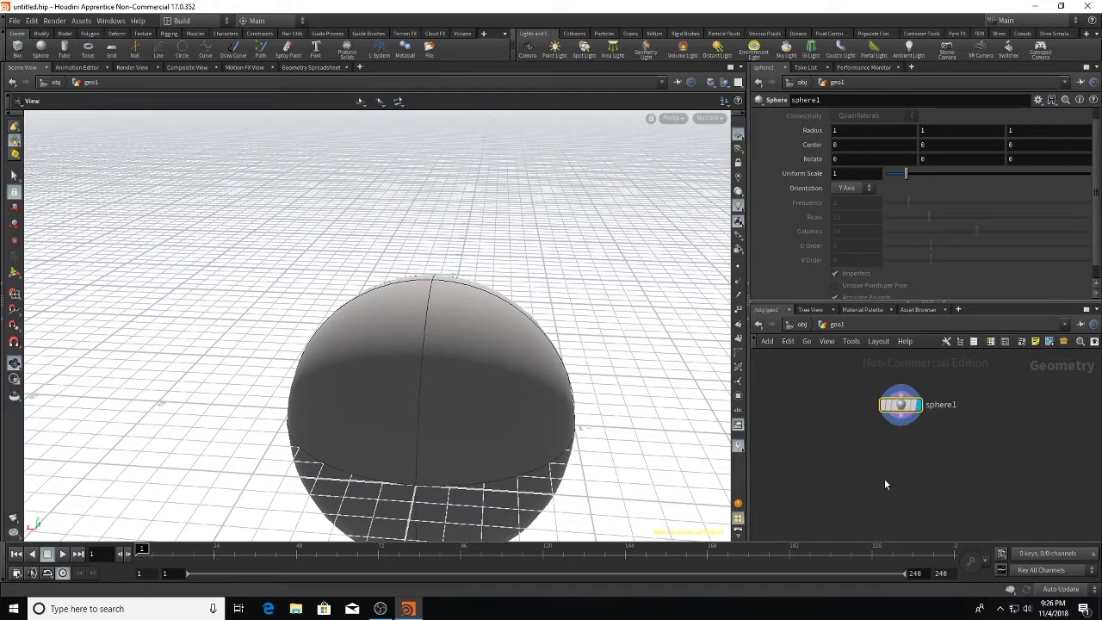
- Add a Null node below the sphere node and wire the sphere's output into it
{"action": "key", "text": "Tab"}
{"action": "type", "text": "null"}
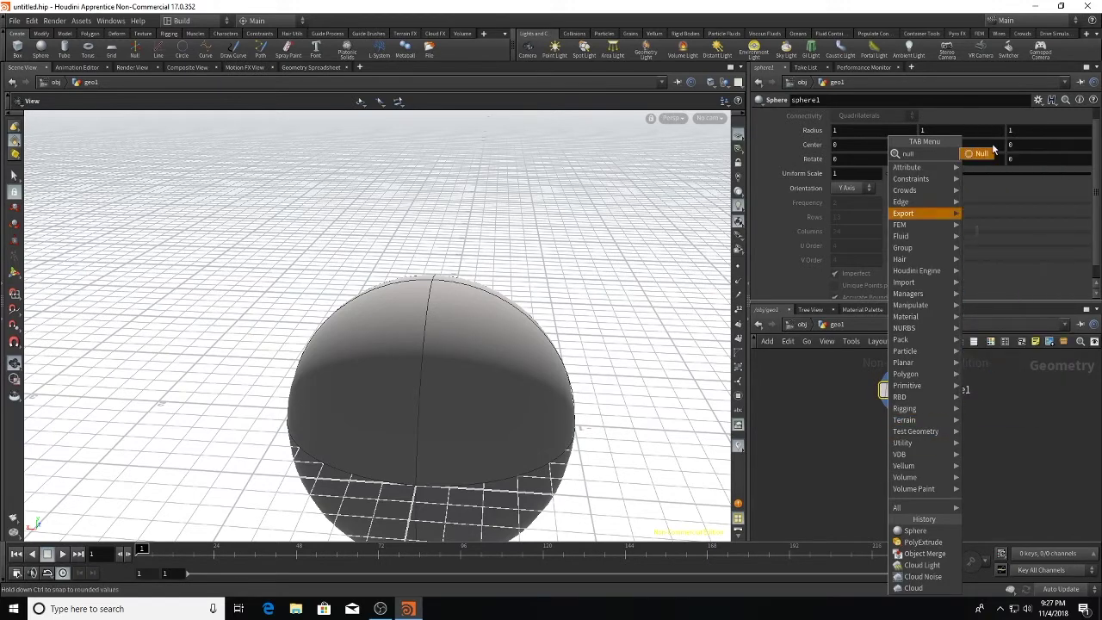
{"action": "left_click", "coordinate": [987, 153]}
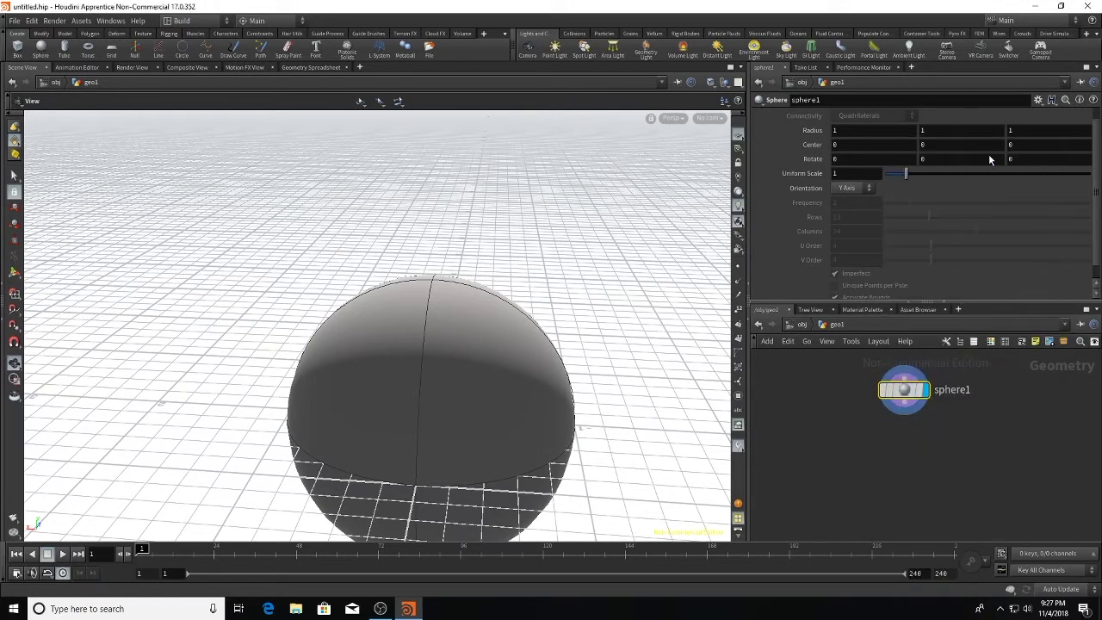
{"action": "left_click", "coordinate": [908, 449]}
{"action": "left_click_drag", "start_coordinate": [902, 404], "coordinate": [915, 457]}
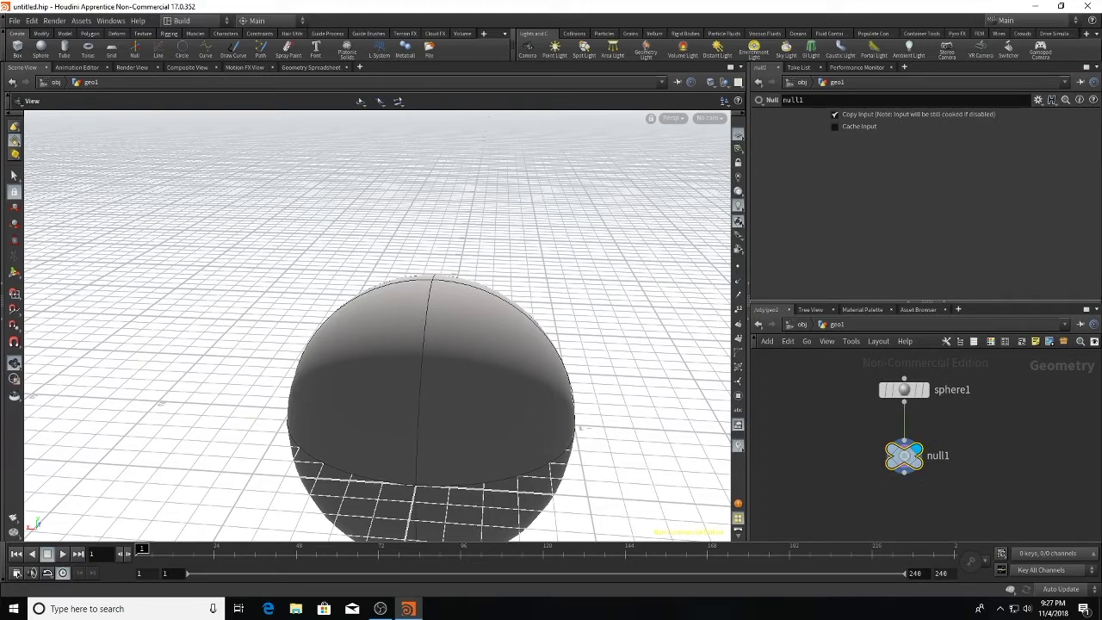
{"action": "mouse_move", "coordinate": [906, 471]}
{"action": "double_click", "coordinate": [943, 454]}
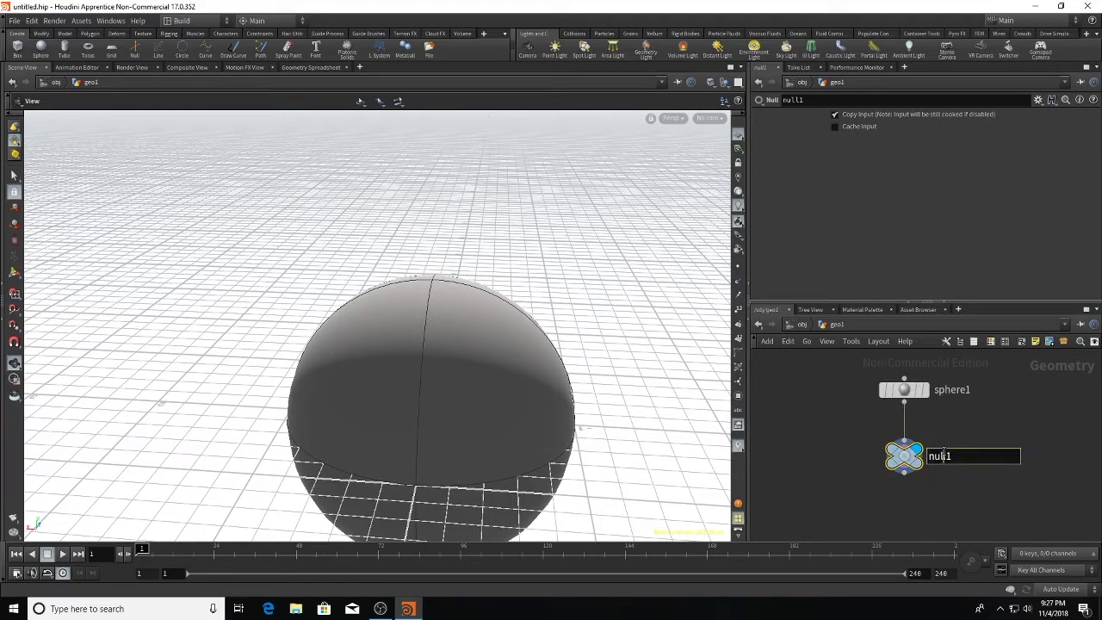
{"action": "left_click", "coordinate": [916, 463]}
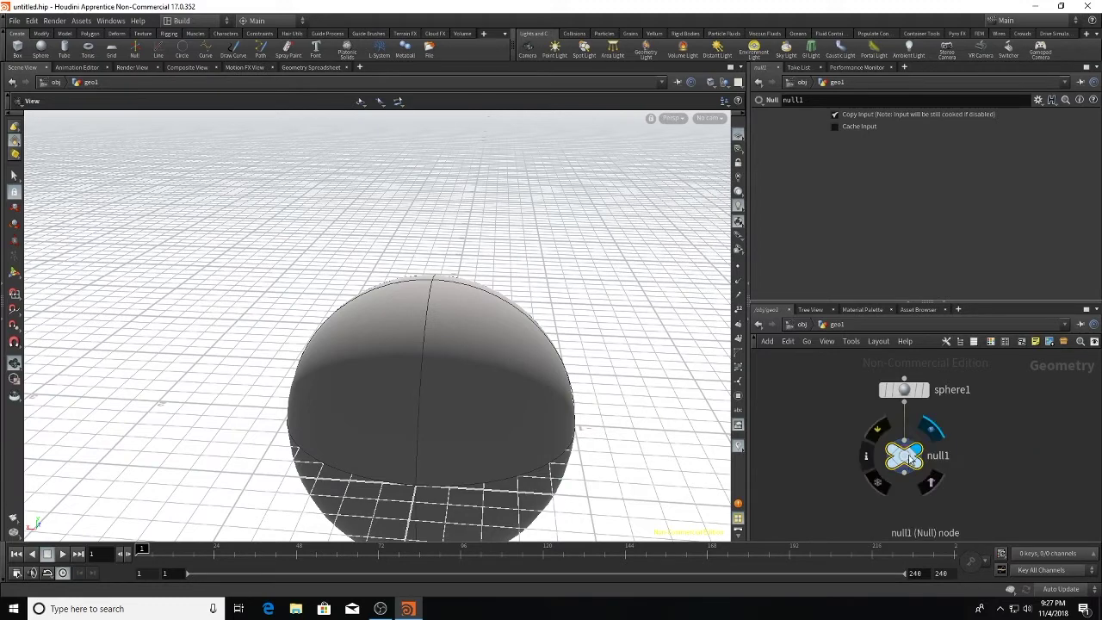
{"action": "left_click", "coordinate": [1036, 100]}
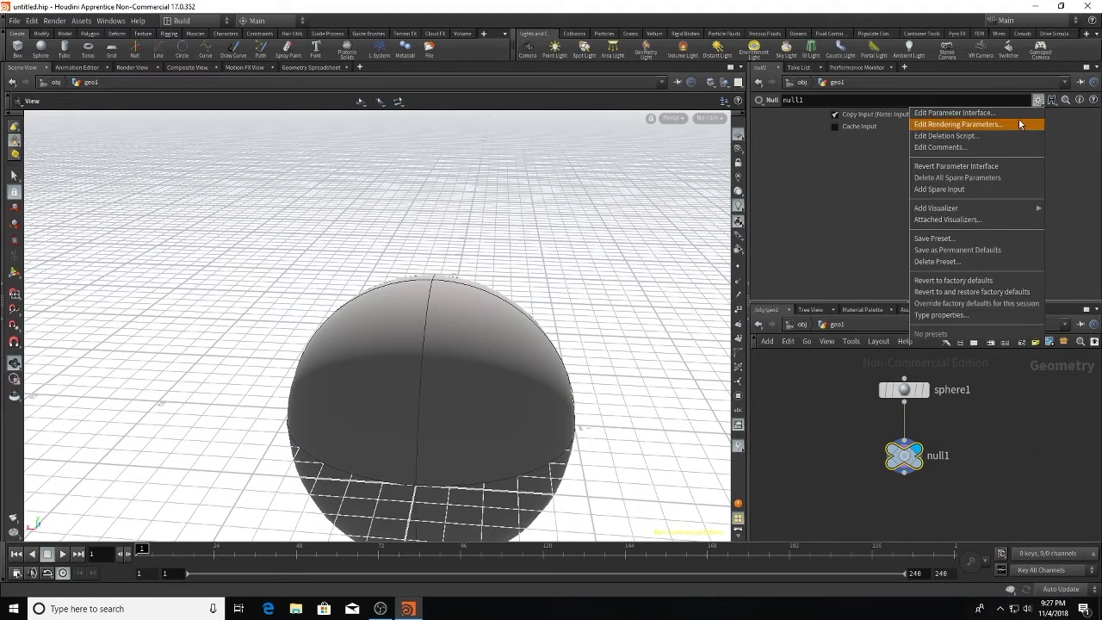
{"action": "left_click", "coordinate": [1018, 115]}
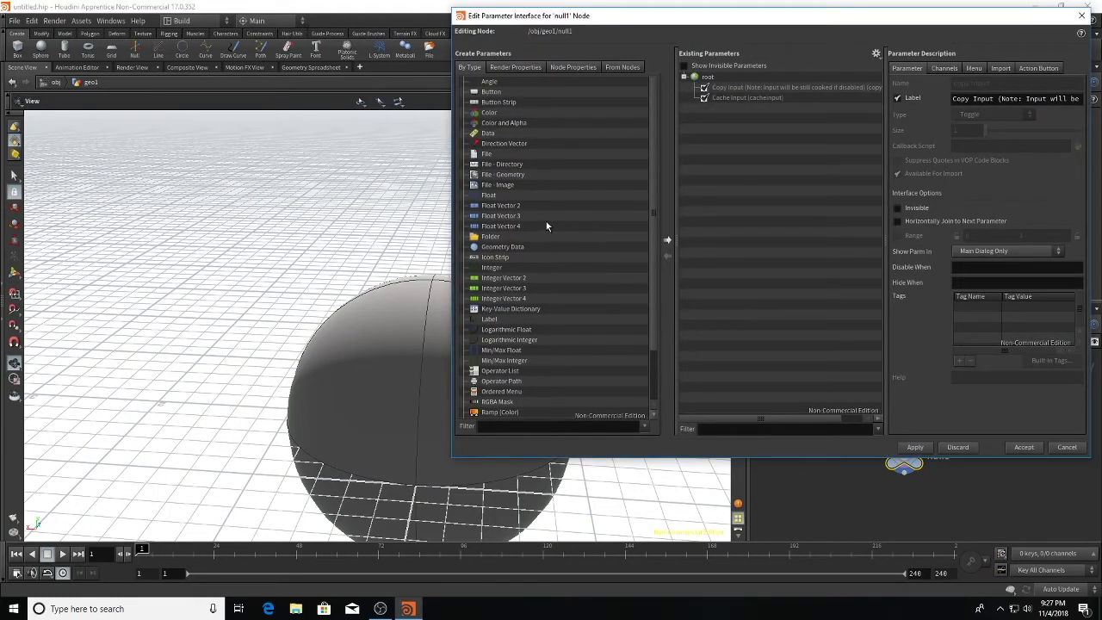
{"action": "left_click", "coordinate": [534, 196]}
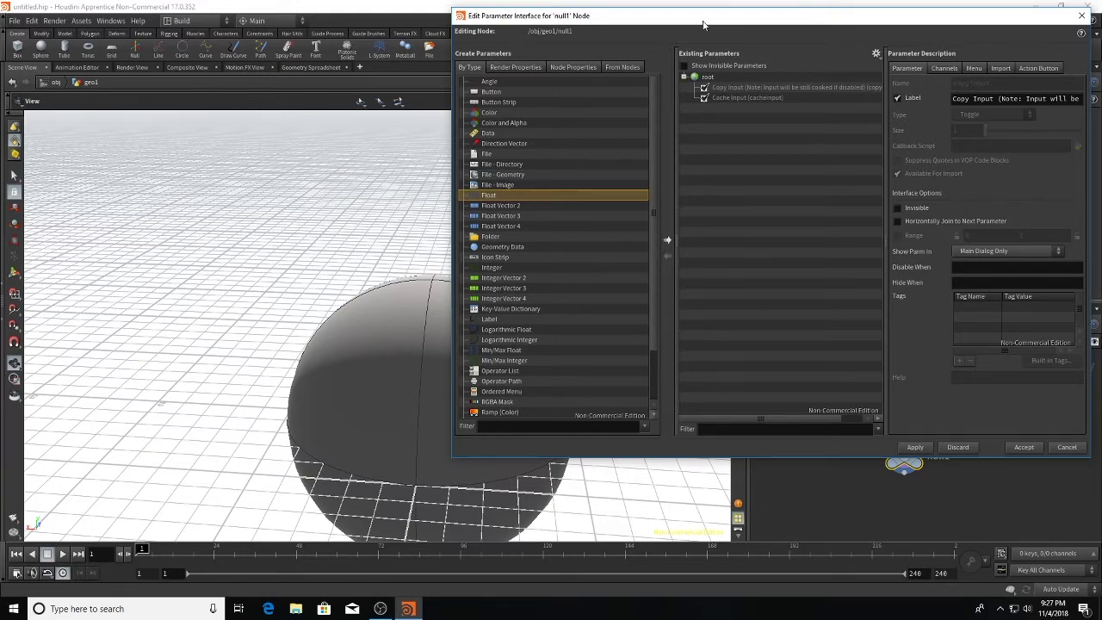
{"action": "left_click_drag", "start_coordinate": [736, 20], "coordinate": [437, 61]}
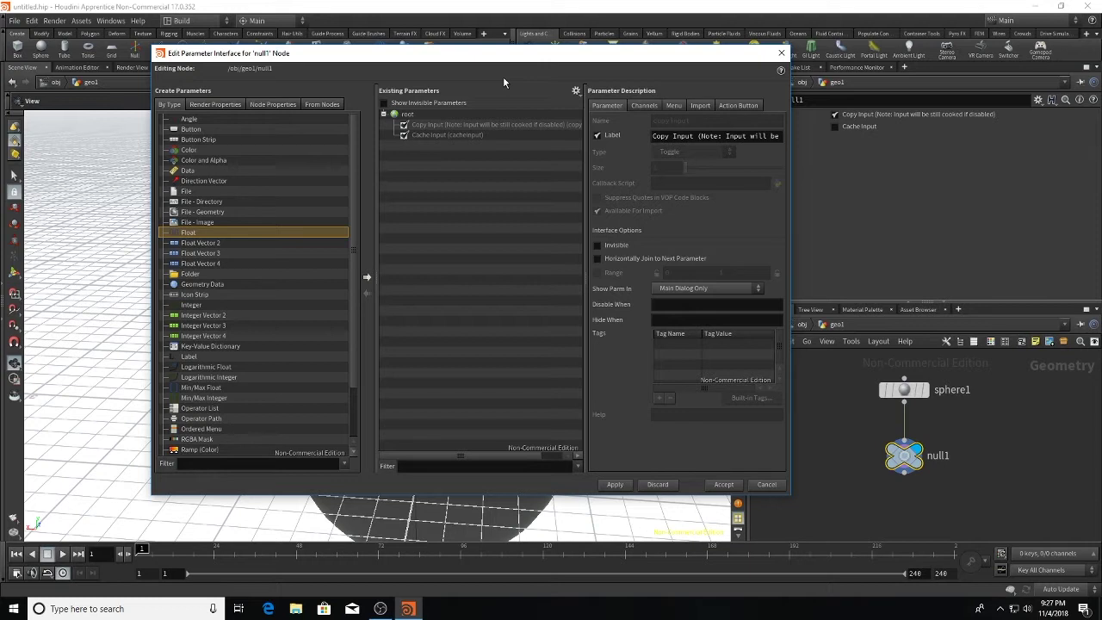
{"action": "left_click", "coordinate": [368, 279]}
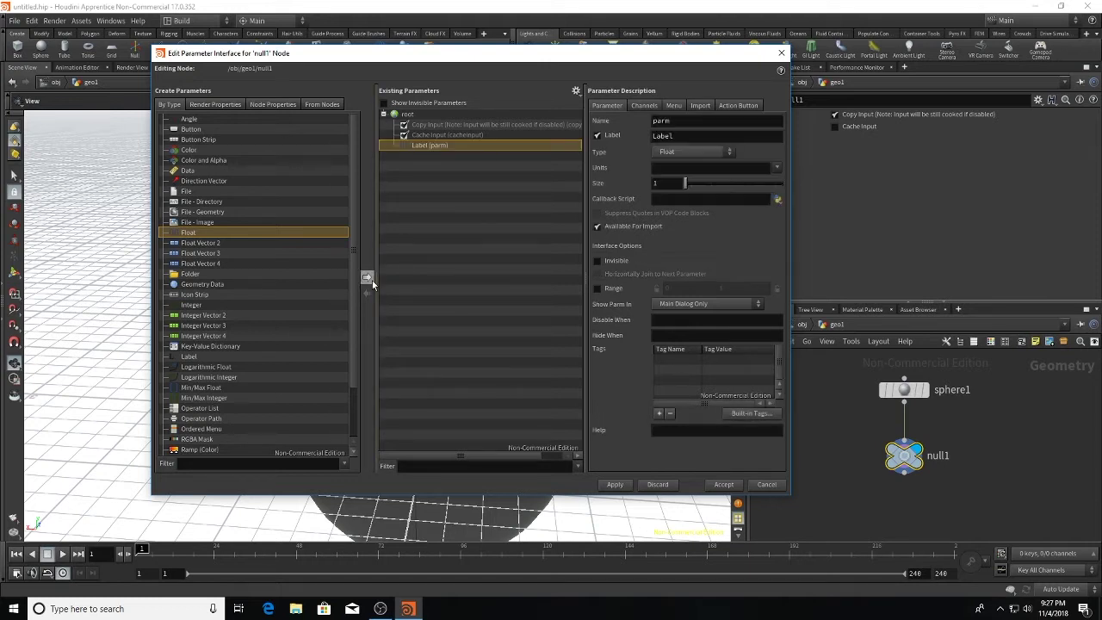
{"action": "left_click", "coordinate": [689, 121]}
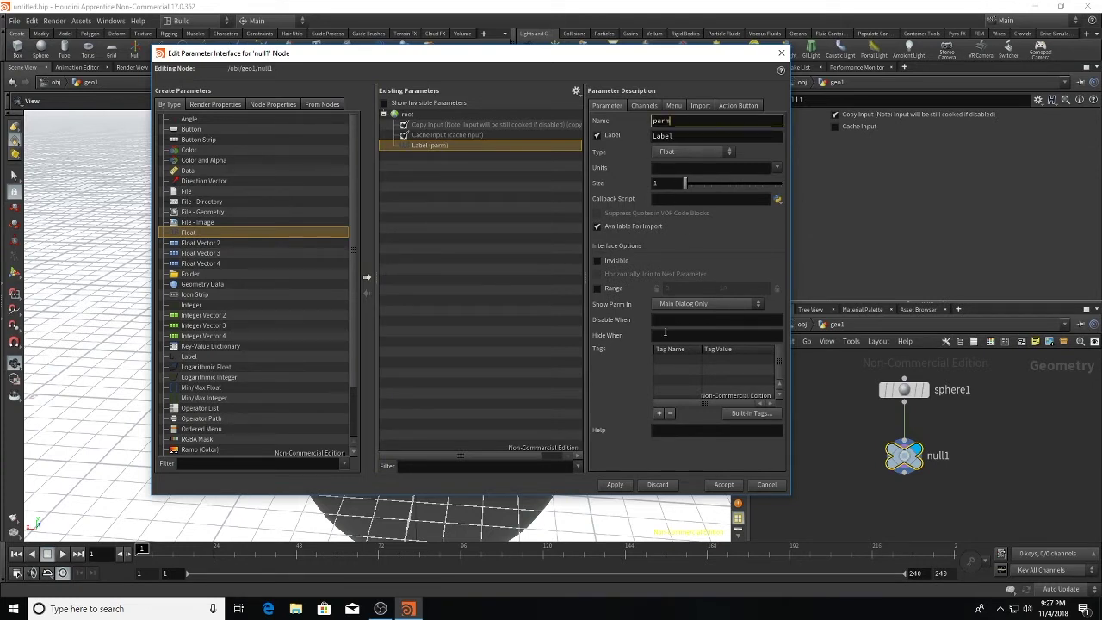
{"action": "left_click", "coordinate": [604, 290]}
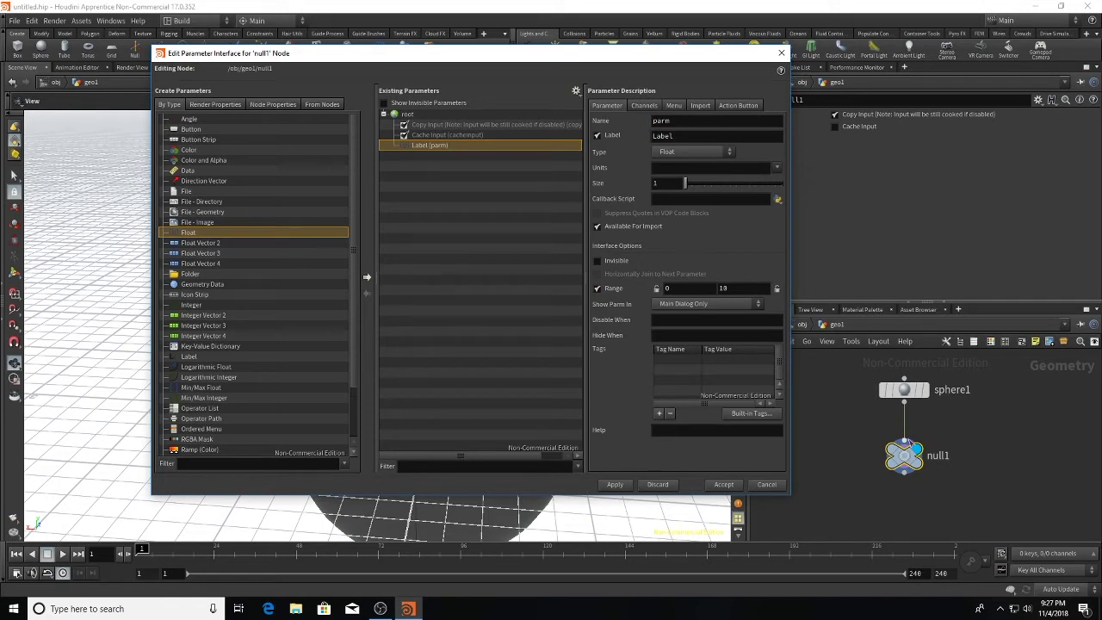
{"action": "left_click_drag", "start_coordinate": [904, 455], "coordinate": [903, 471]}
{"action": "left_click", "coordinate": [766, 484]}
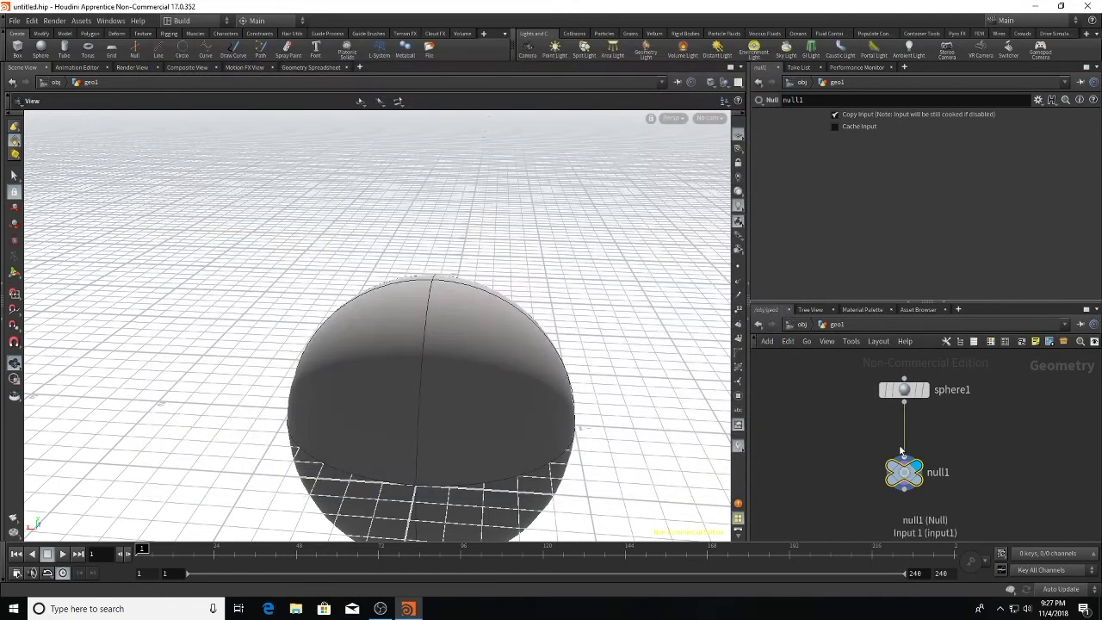
- Disconnect the null node from the sphere and move it off to the side, clear of the sphere's chain
{"action": "left_click", "coordinate": [904, 444]}
{"action": "key", "text": "Delete"}
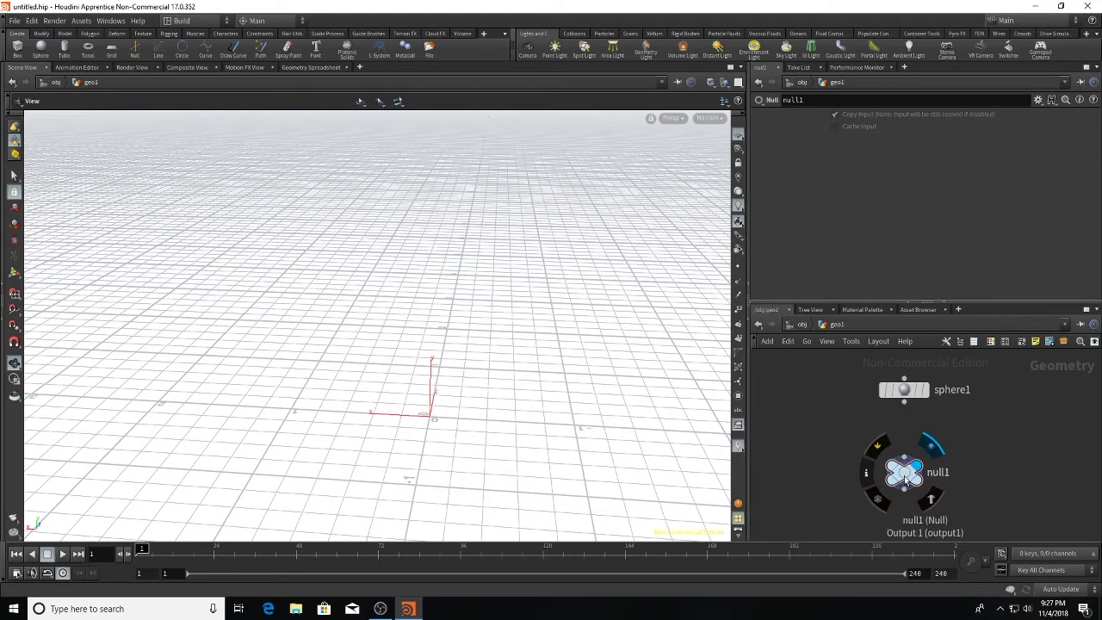
{"action": "left_click_drag", "start_coordinate": [907, 477], "coordinate": [799, 394]}
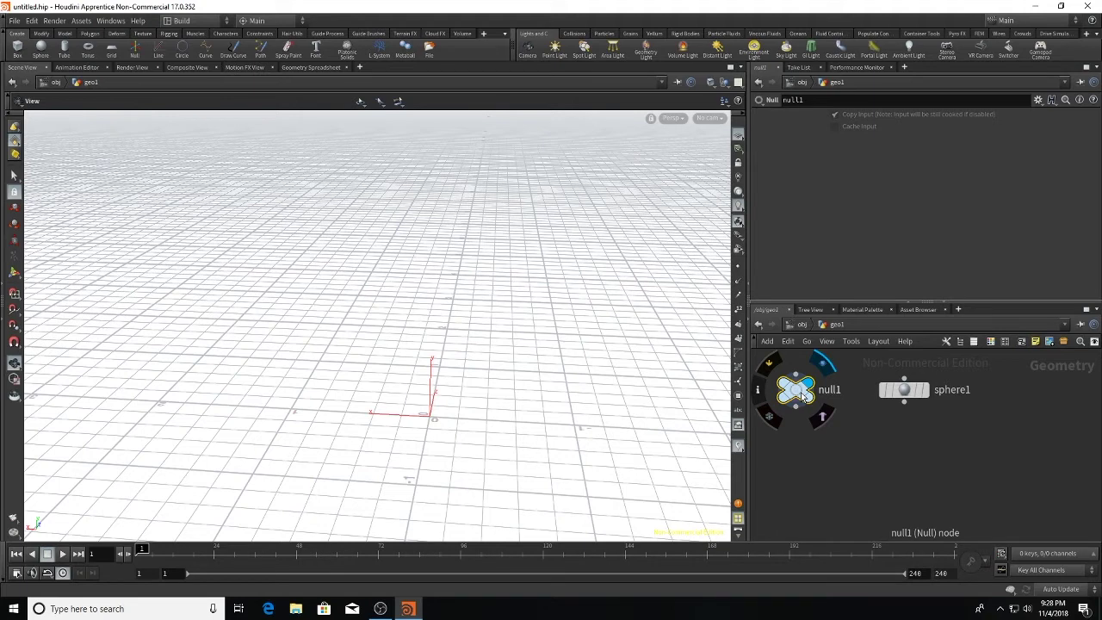
{"action": "scroll", "coordinate": [930, 385], "scroll_direction": "down", "scroll_amount": 10}
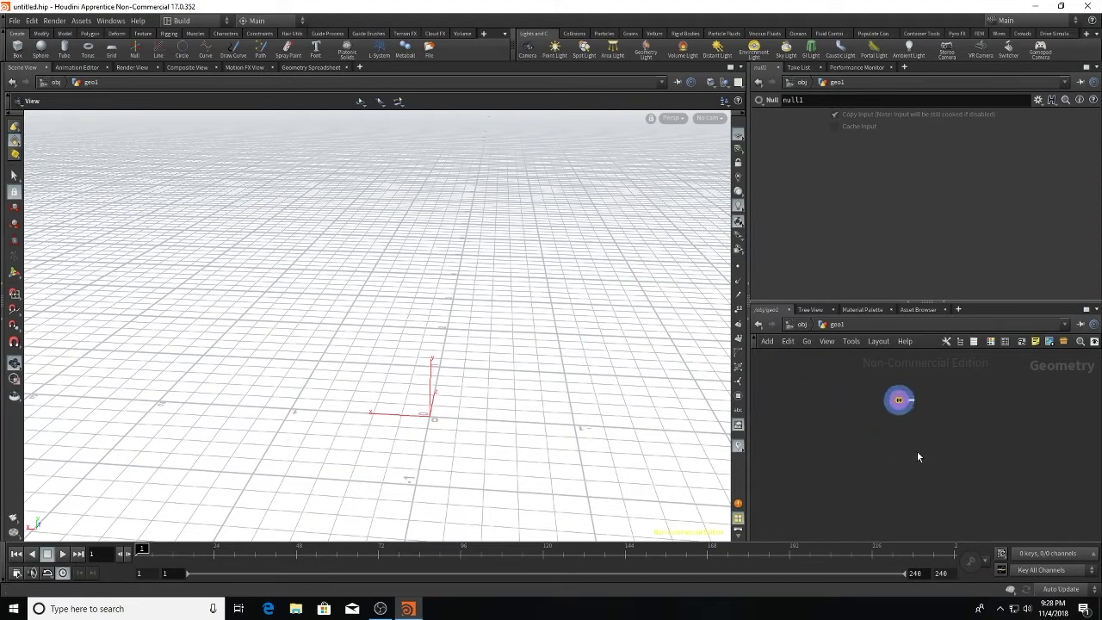
{"action": "key", "text": "h"}
{"action": "scroll", "coordinate": [918, 417], "scroll_direction": "up", "scroll_amount": 7}
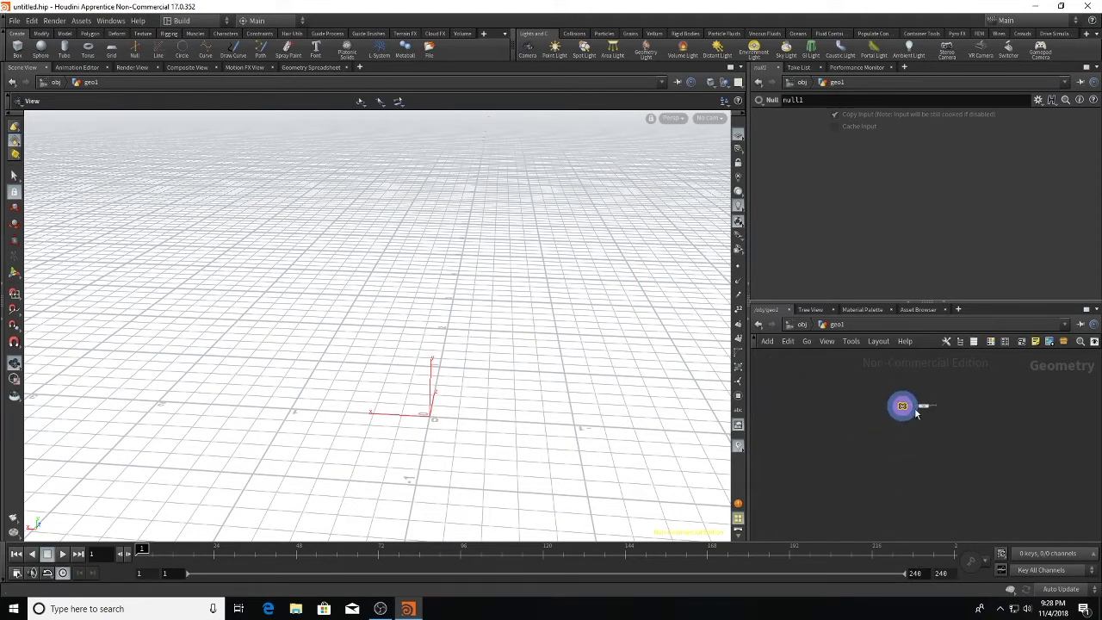
{"action": "scroll", "coordinate": [870, 374], "scroll_direction": "up", "scroll_amount": 2}
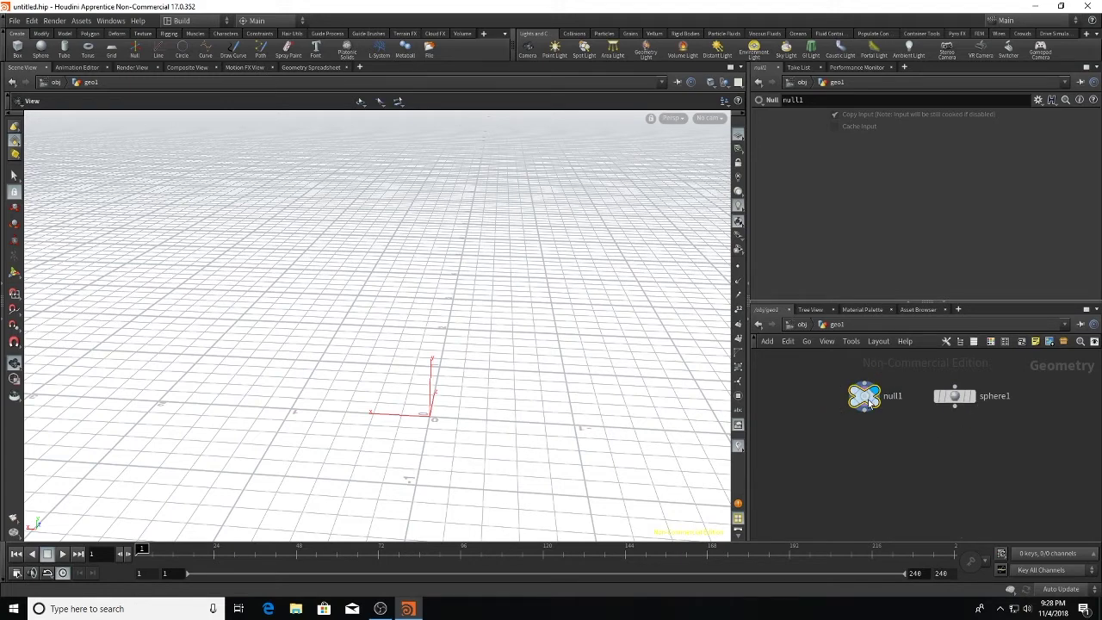
{"action": "left_click_drag", "start_coordinate": [864, 396], "coordinate": [867, 455]}
{"action": "scroll", "coordinate": [891, 447], "scroll_direction": "down", "scroll_amount": 2}
{"action": "scroll", "coordinate": [911, 465], "scroll_direction": "up", "scroll_amount": 2}
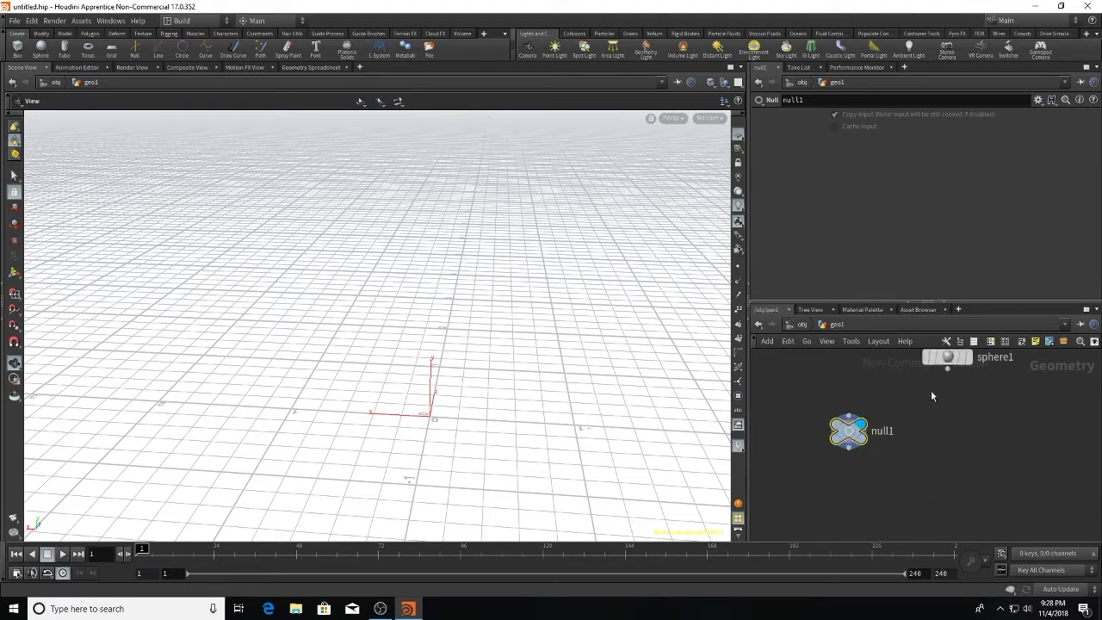
- Add a Mountain node below the sphere, feed it the sphere's output and make it the displayed node
{"action": "key", "text": "Tab"}
{"action": "type", "text": "mou"}
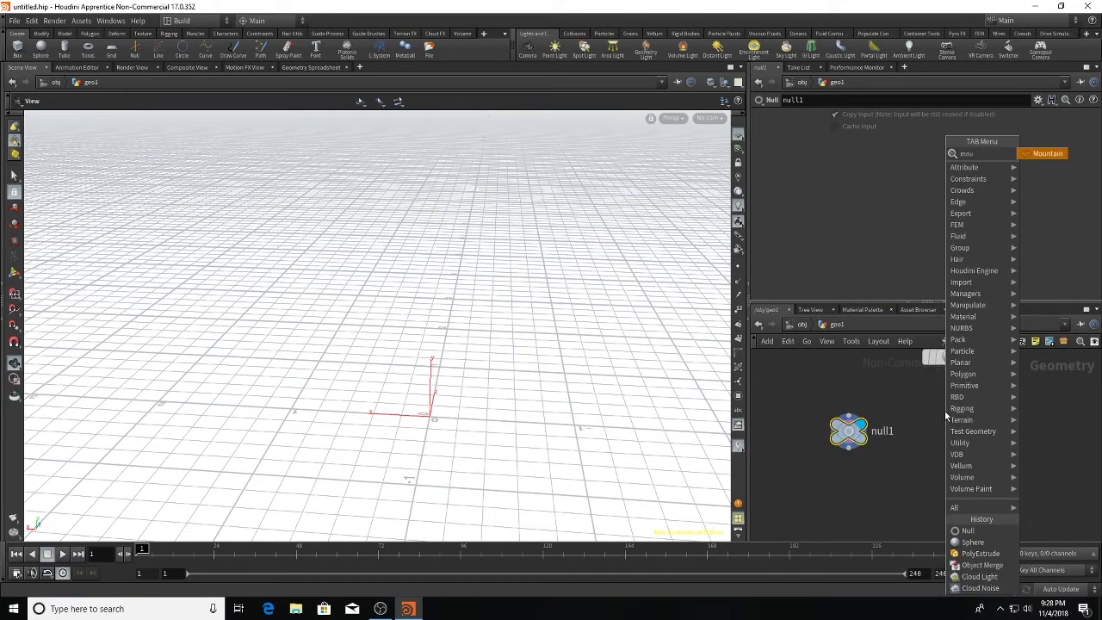
{"action": "left_click", "coordinate": [1057, 155]}
{"action": "left_click", "coordinate": [950, 404]}
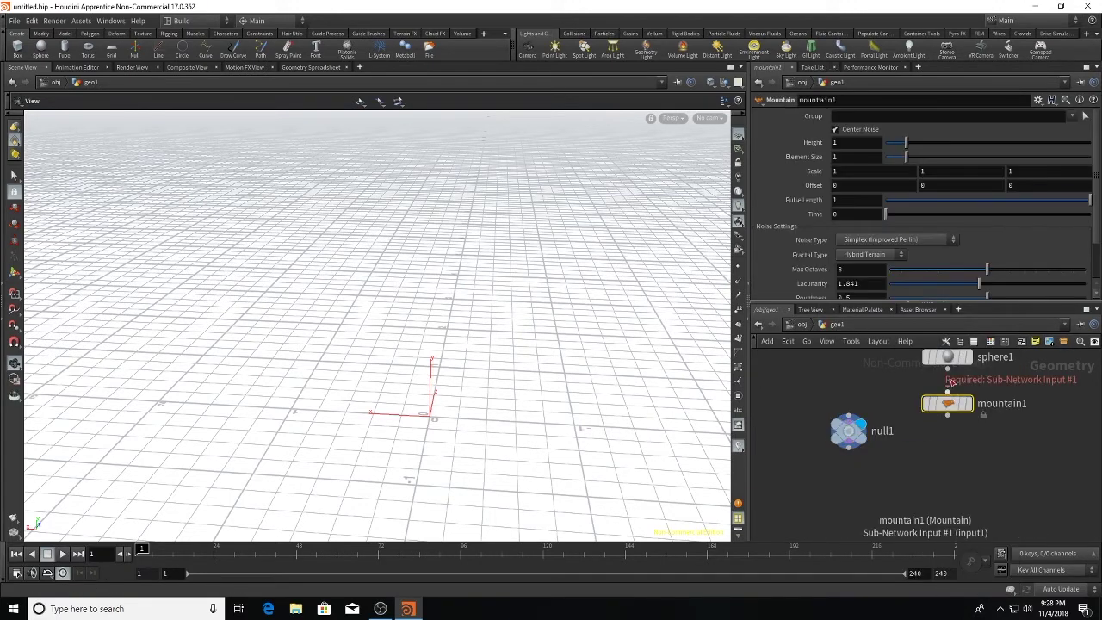
{"action": "left_click", "coordinate": [972, 377]}
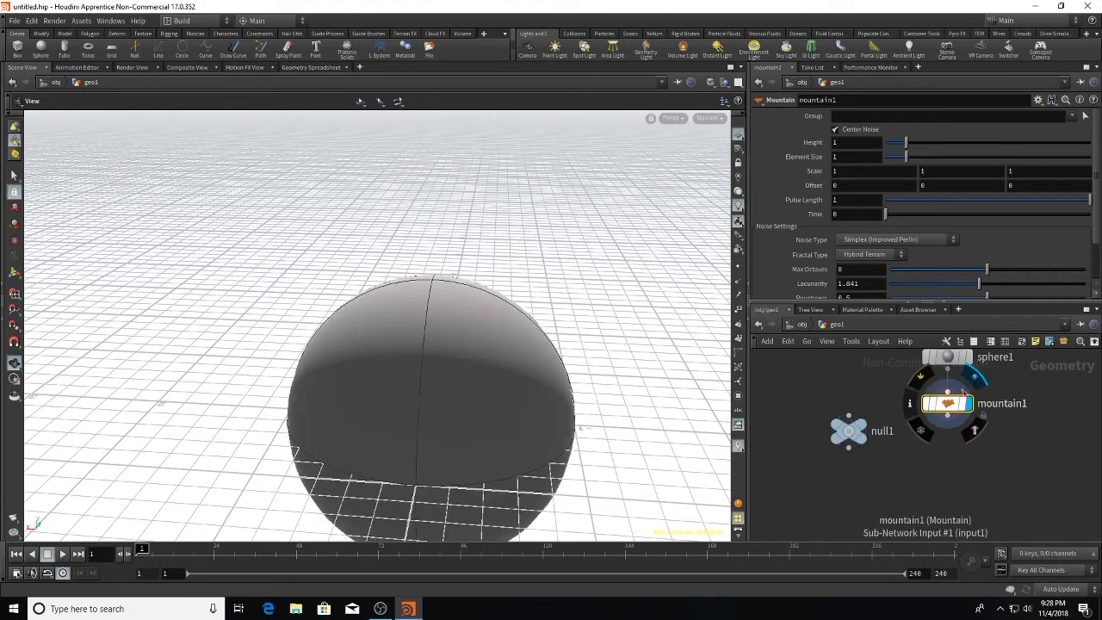
- Change the sphere's primitive type to Polygon and set its frequency to 10
{"action": "left_click", "coordinate": [944, 360]}
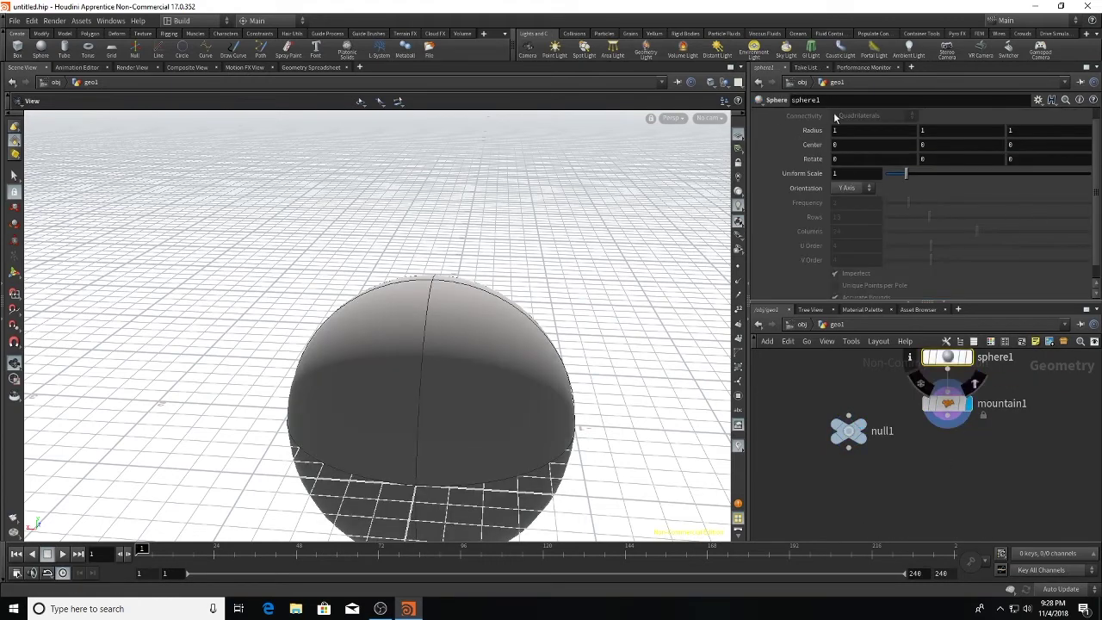
{"action": "scroll", "coordinate": [909, 205], "scroll_direction": "up", "scroll_amount": 1}
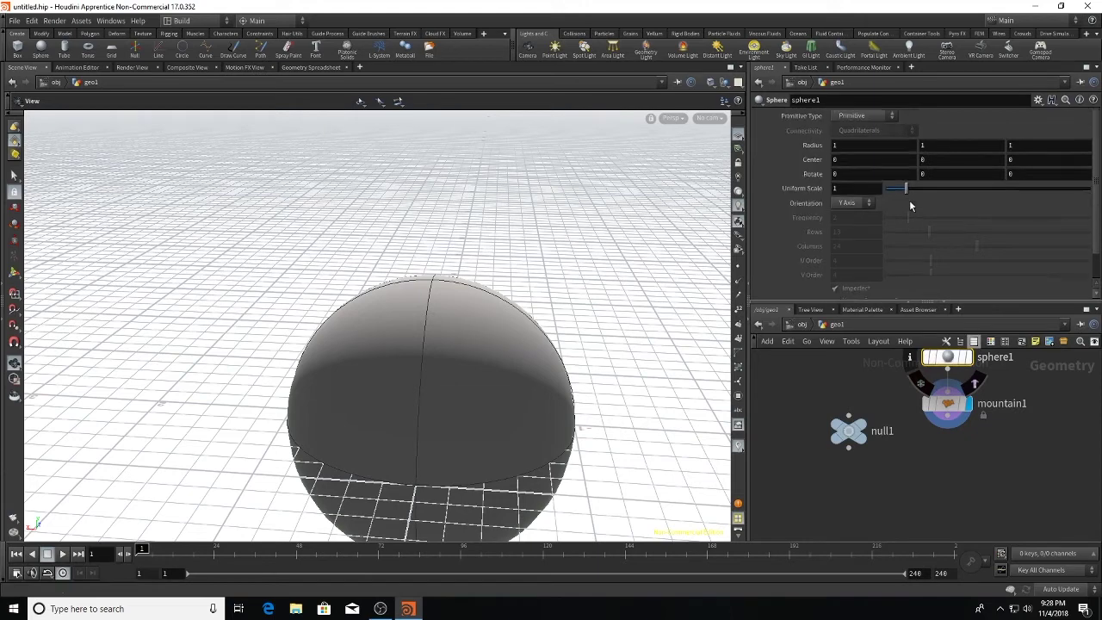
{"action": "left_click", "coordinate": [860, 115]}
{"action": "left_click", "coordinate": [876, 144]}
{"action": "left_click_drag", "start_coordinate": [909, 216], "coordinate": [1090, 217]}
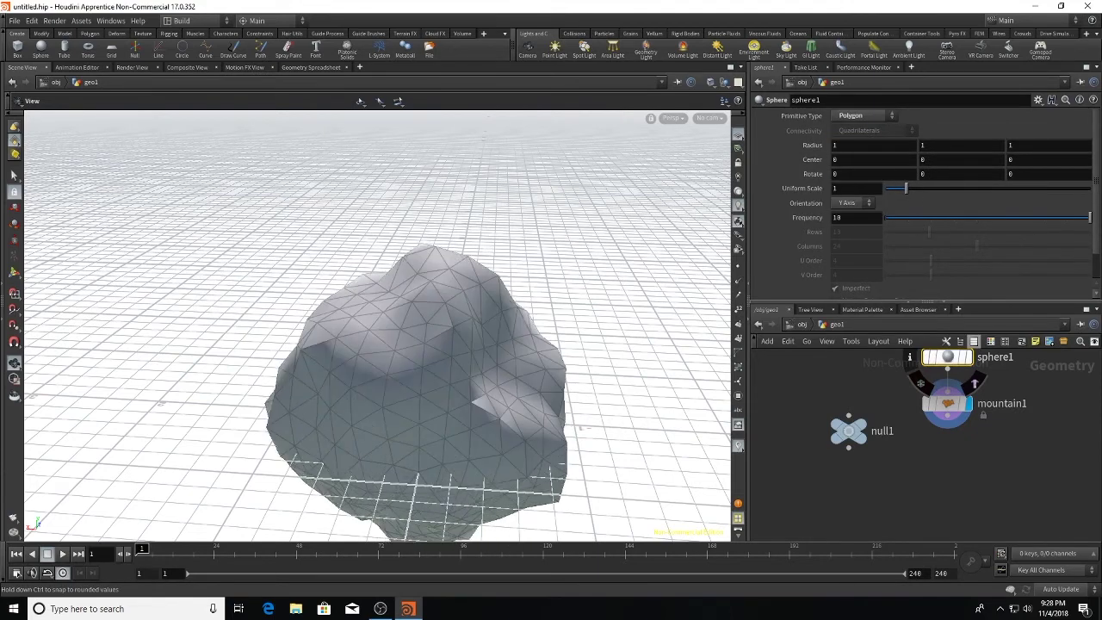
- Move the null node up beside the sphere and mountain chain and add an Integer parameter to its parameter interface
{"action": "left_click", "coordinate": [946, 404]}
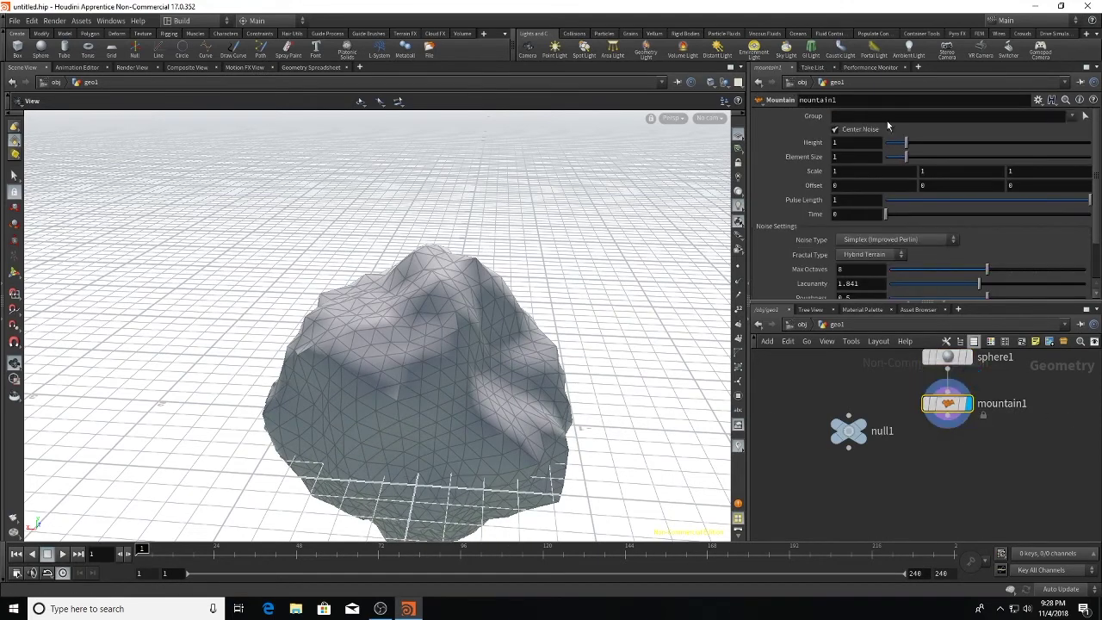
{"action": "left_click_drag", "start_coordinate": [843, 428], "coordinate": [831, 382]}
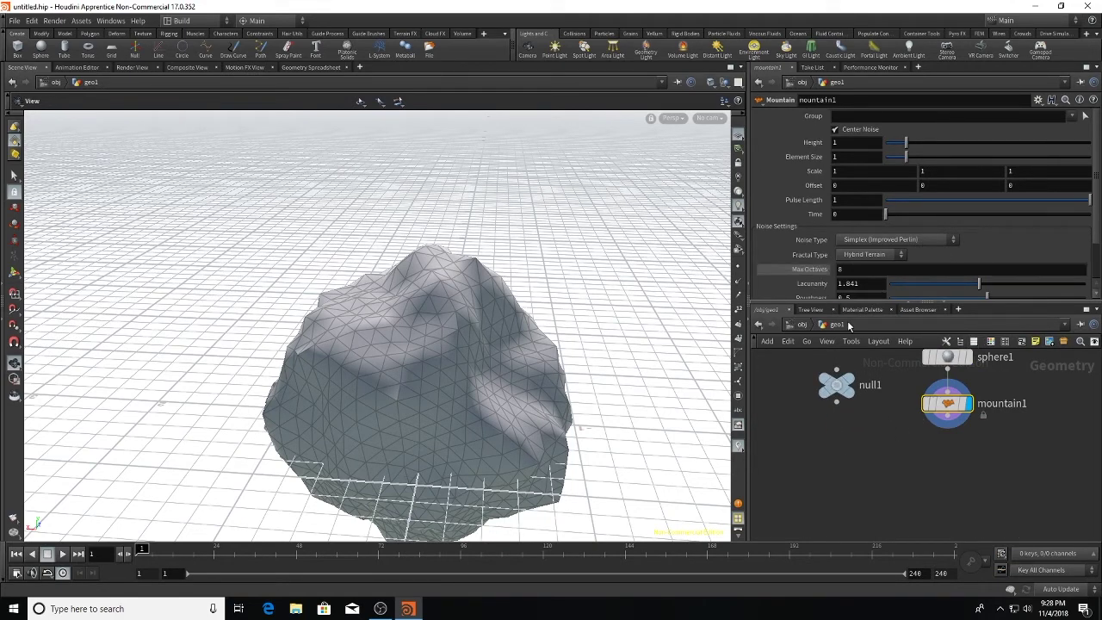
{"action": "left_click", "coordinate": [834, 387]}
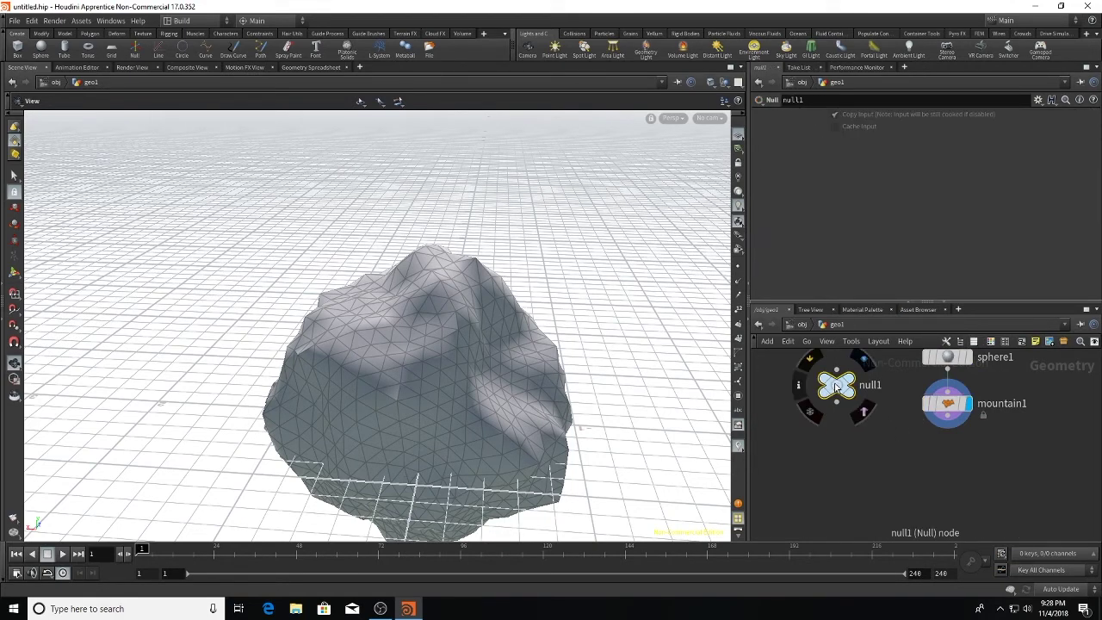
{"action": "left_click", "coordinate": [1038, 100]}
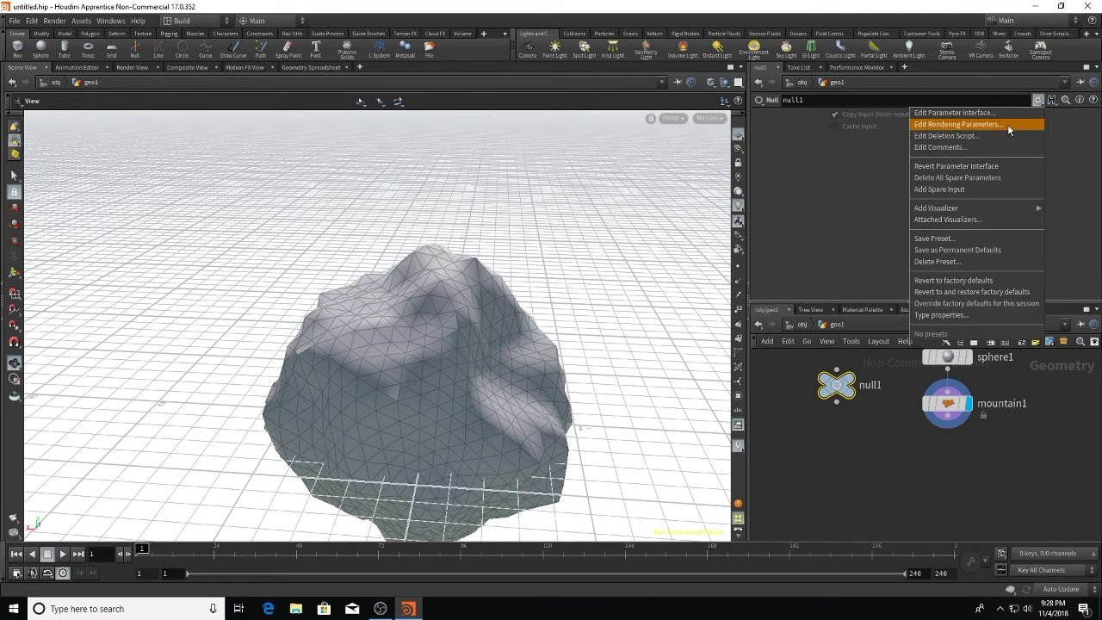
{"action": "left_click", "coordinate": [998, 112]}
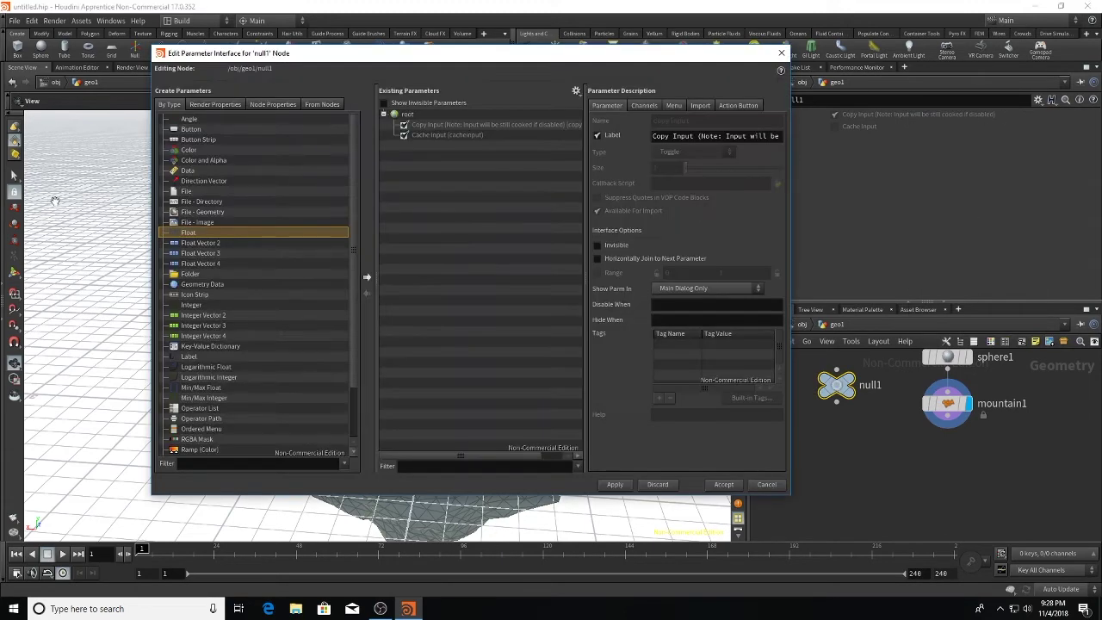
{"action": "left_click", "coordinate": [215, 306]}
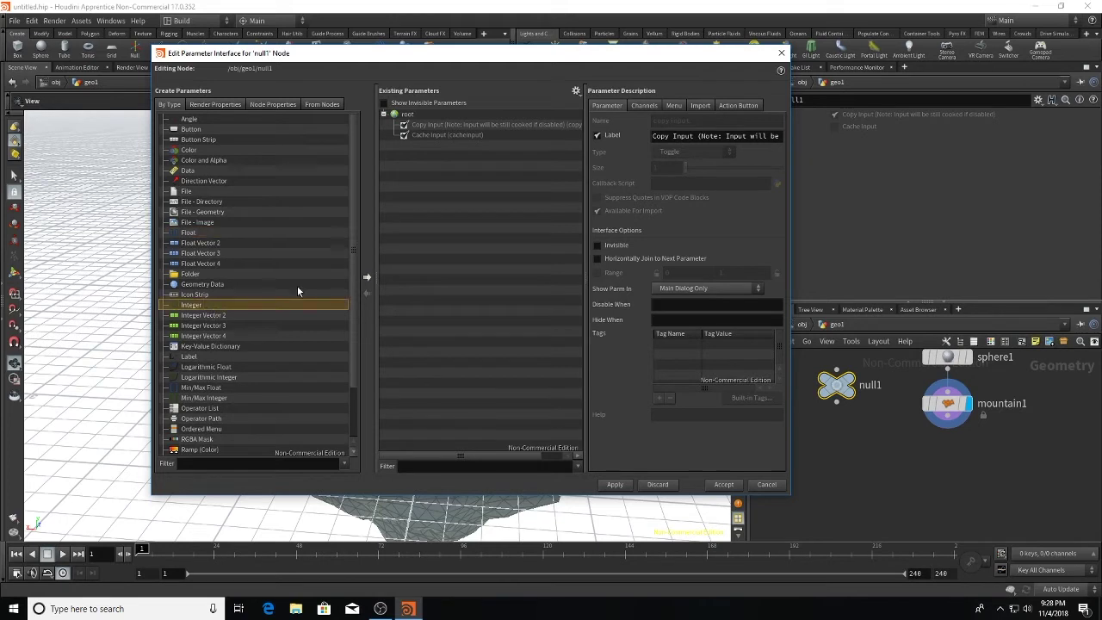
{"action": "left_click", "coordinate": [367, 277]}
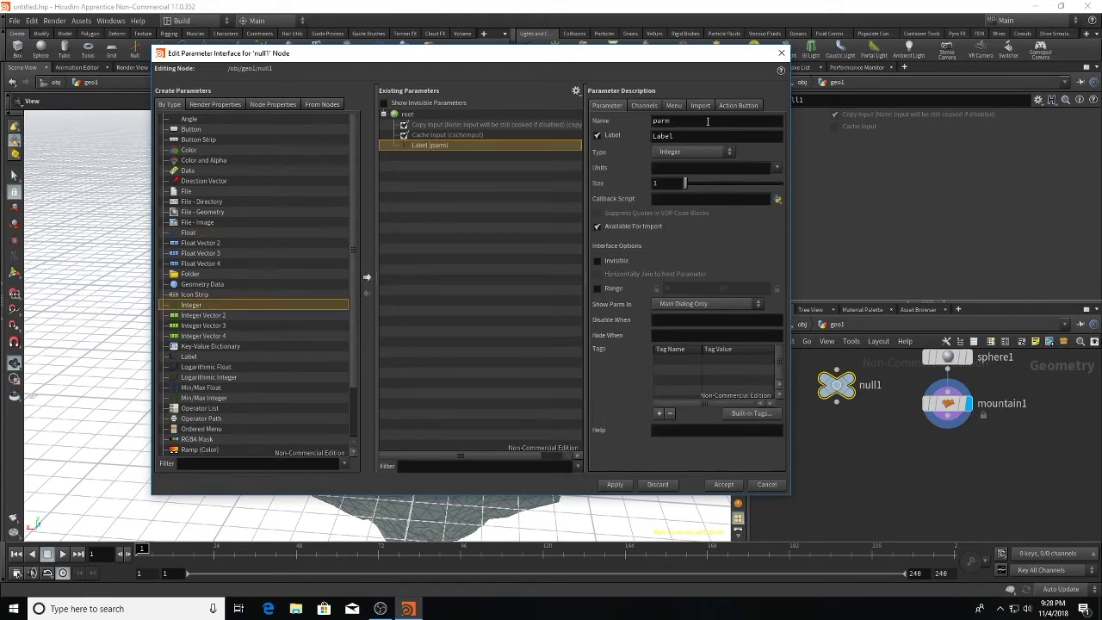
- Name the new integer parameter mount_octaves and label it octaves
{"action": "double_click", "coordinate": [707, 122]}
{"action": "type", "text": "mount_"}
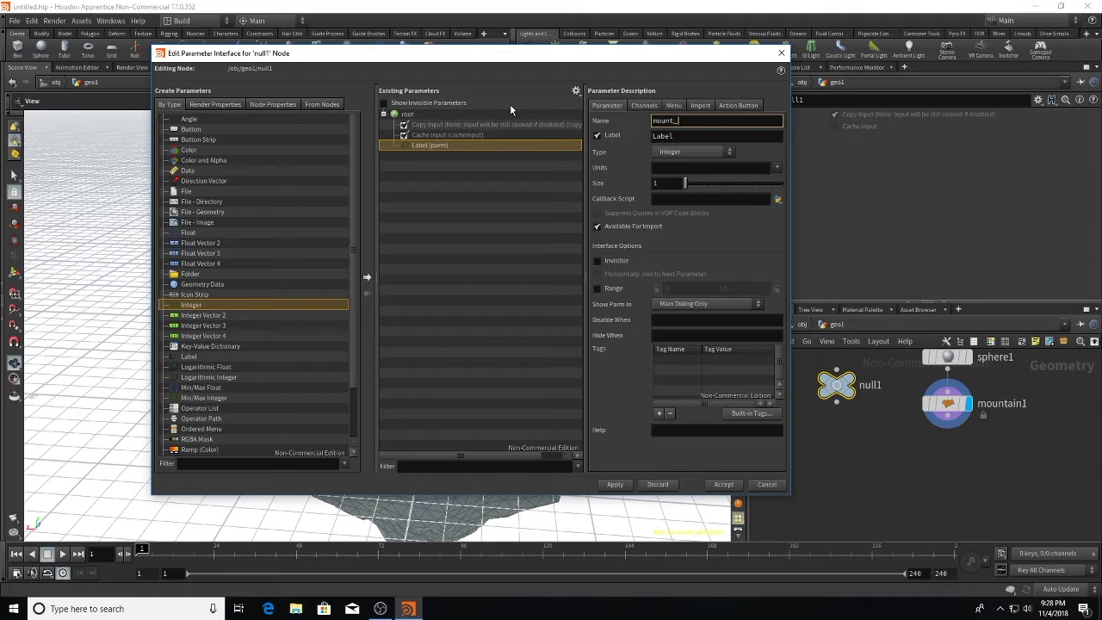
{"action": "type", "text": "cctaves"}
{"action": "left_click", "coordinate": [746, 138]}
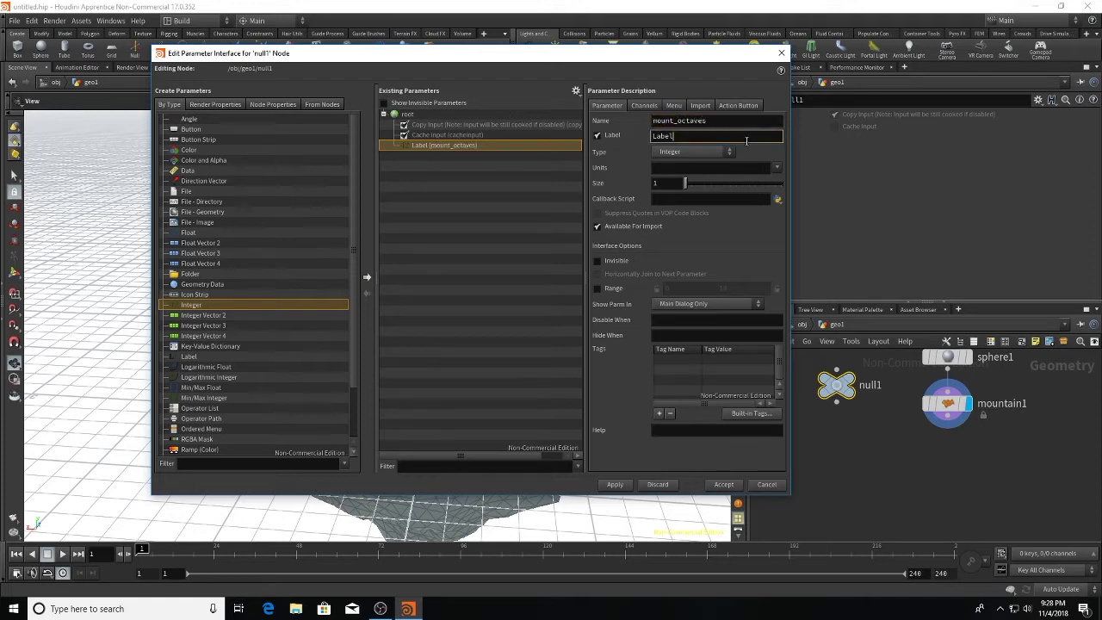
{"action": "double_click", "coordinate": [747, 138]}
{"action": "key", "text": "BackSpace"}
{"action": "type", "text": "octaves"}
- Enable the 0 to 10 range for the octaves parameter and accept the null's interface changes
{"action": "left_click", "coordinate": [610, 289]}
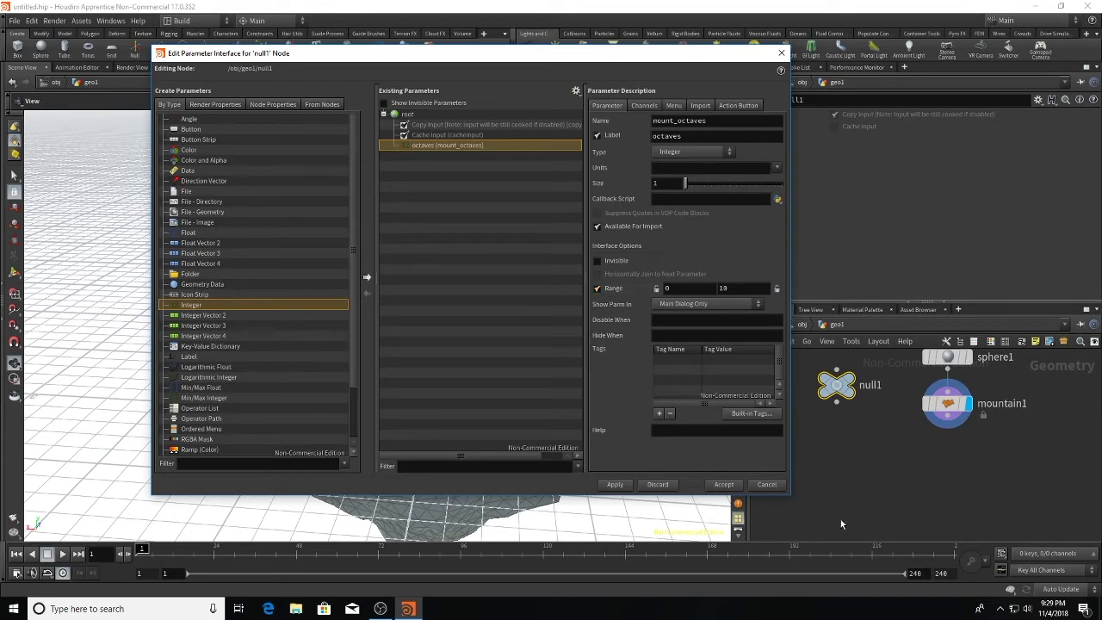
{"action": "left_click", "coordinate": [614, 483]}
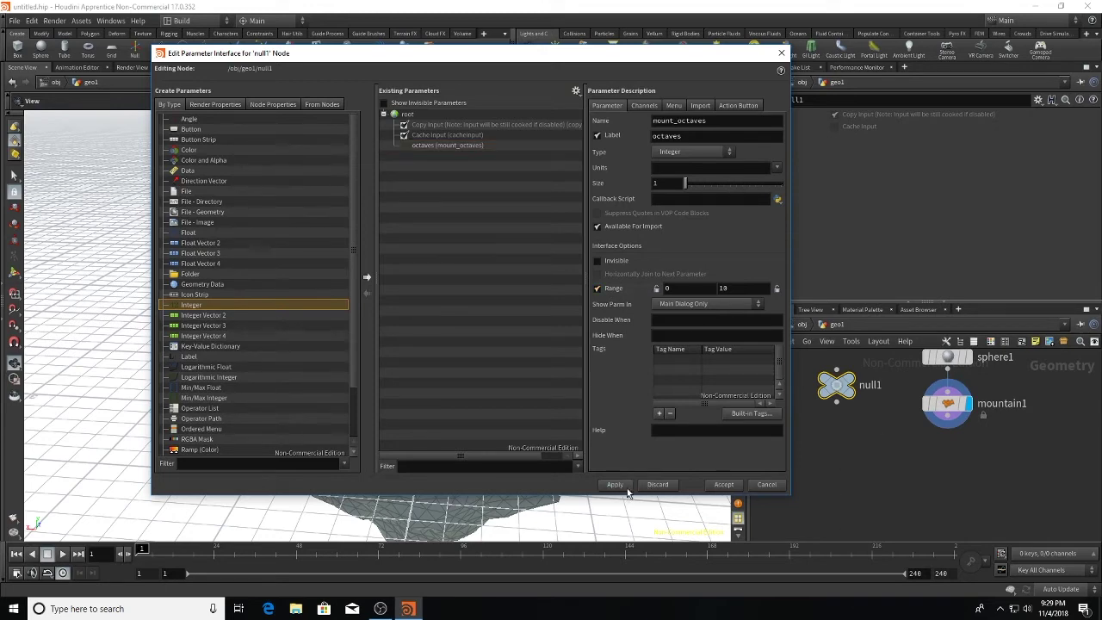
{"action": "left_click", "coordinate": [723, 484]}
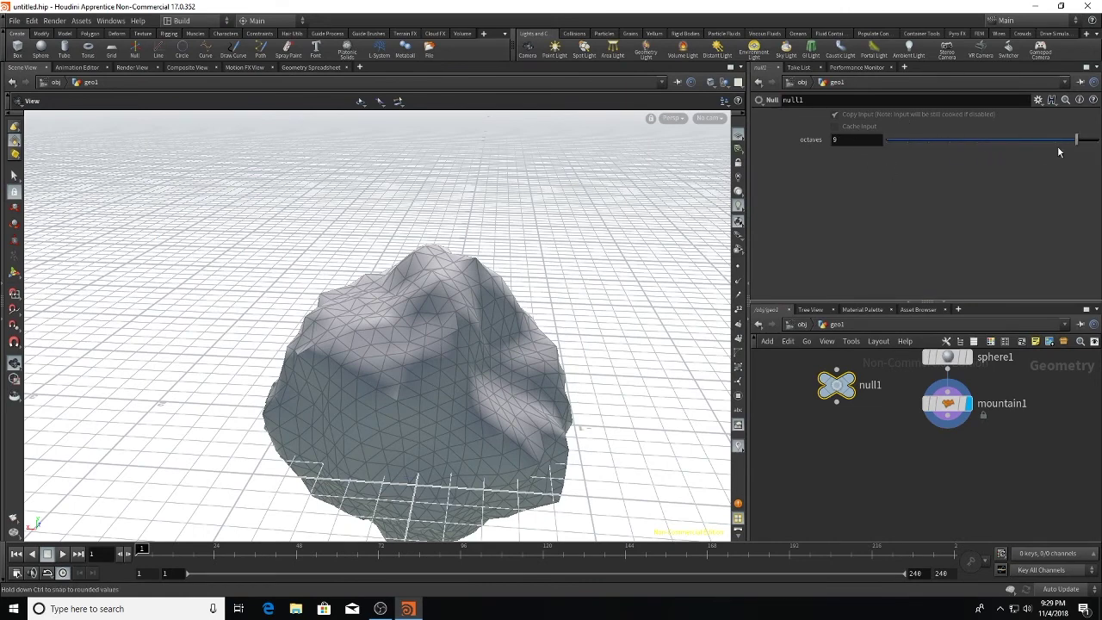
- Test the null's octaves parameter across its range, enter 11, and set it to 2
{"action": "left_click_drag", "start_coordinate": [852, 159], "coordinate": [1099, 146]}
{"action": "left_click_drag", "start_coordinate": [843, 142], "coordinate": [764, 142]}
{"action": "type", "text": "11"}
{"action": "key", "text": "Return"}
{"action": "left_click_drag", "start_coordinate": [947, 140], "coordinate": [931, 160]}
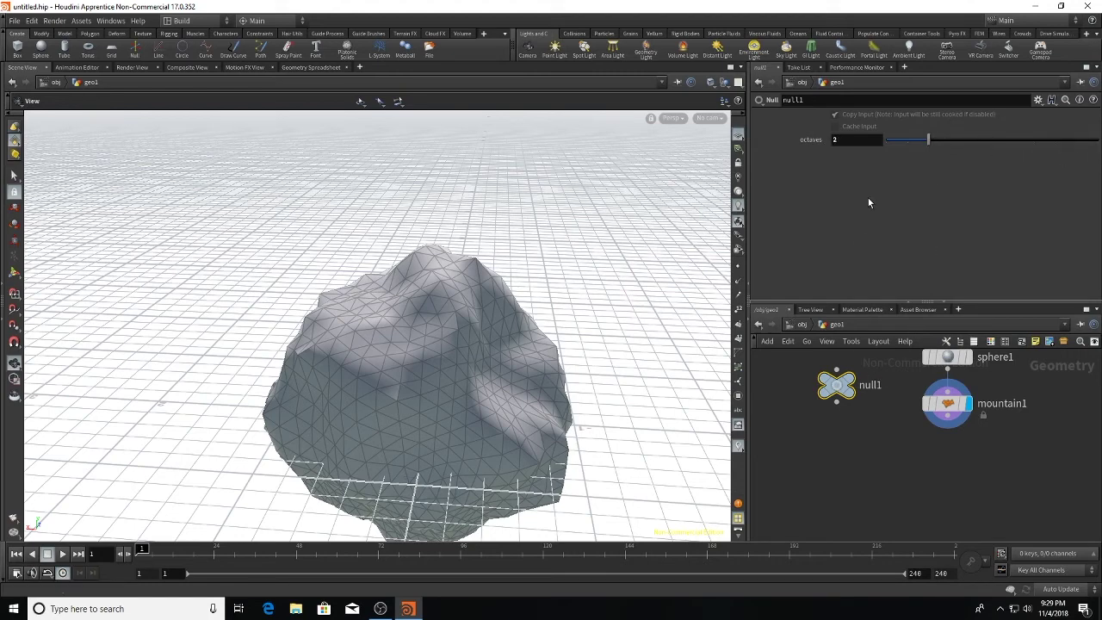
- Copy the null's octaves parameter and paste it as a relative reference into the mountain node's Max Octaves
{"action": "right_click", "coordinate": [820, 141]}
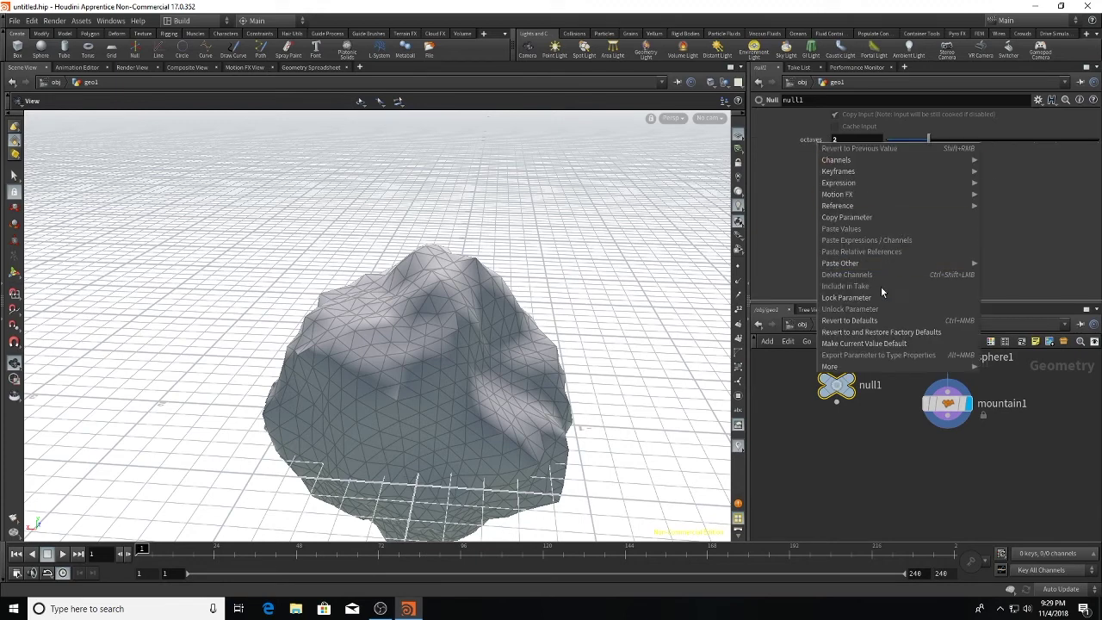
{"action": "key", "text": "Escape"}
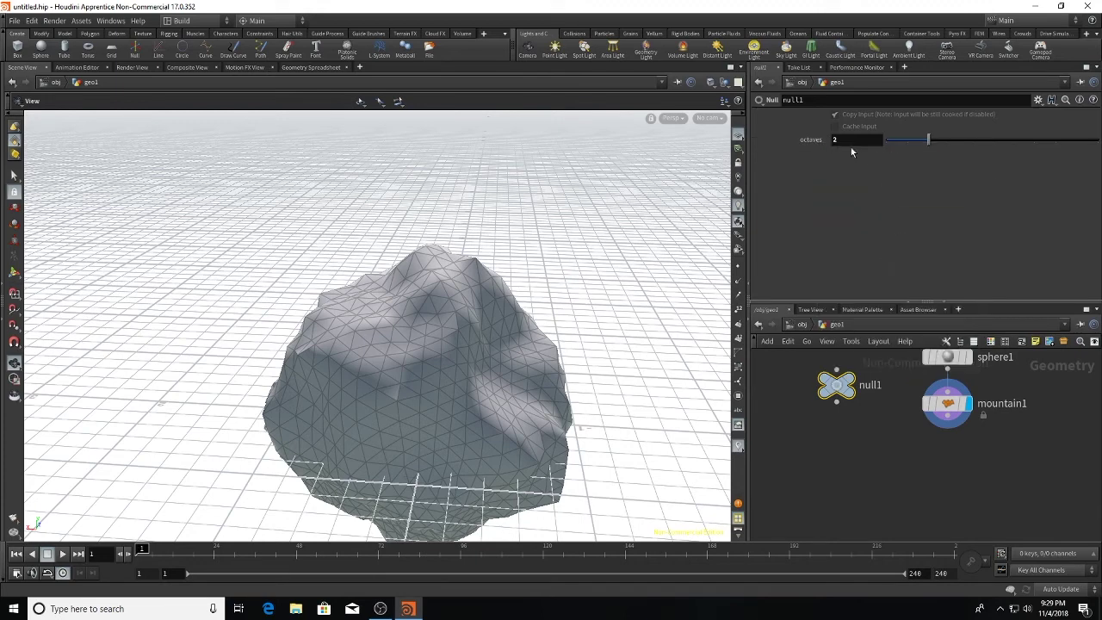
{"action": "right_click", "coordinate": [819, 139]}
{"action": "left_click", "coordinate": [852, 216]}
{"action": "left_click", "coordinate": [949, 404]}
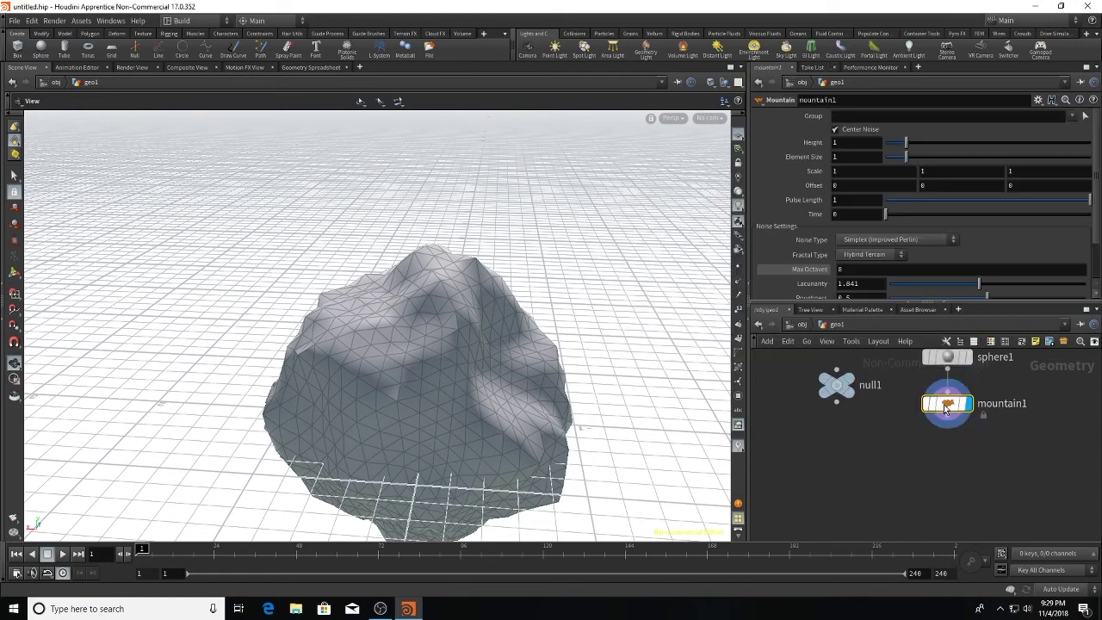
{"action": "right_click", "coordinate": [821, 275]}
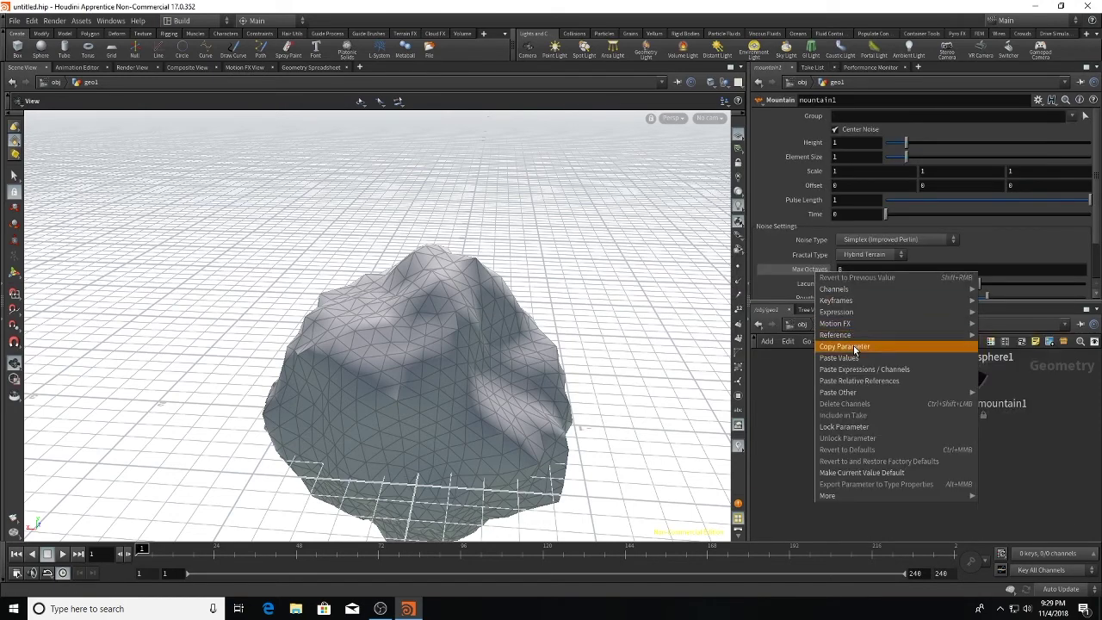
{"action": "left_click", "coordinate": [857, 380]}
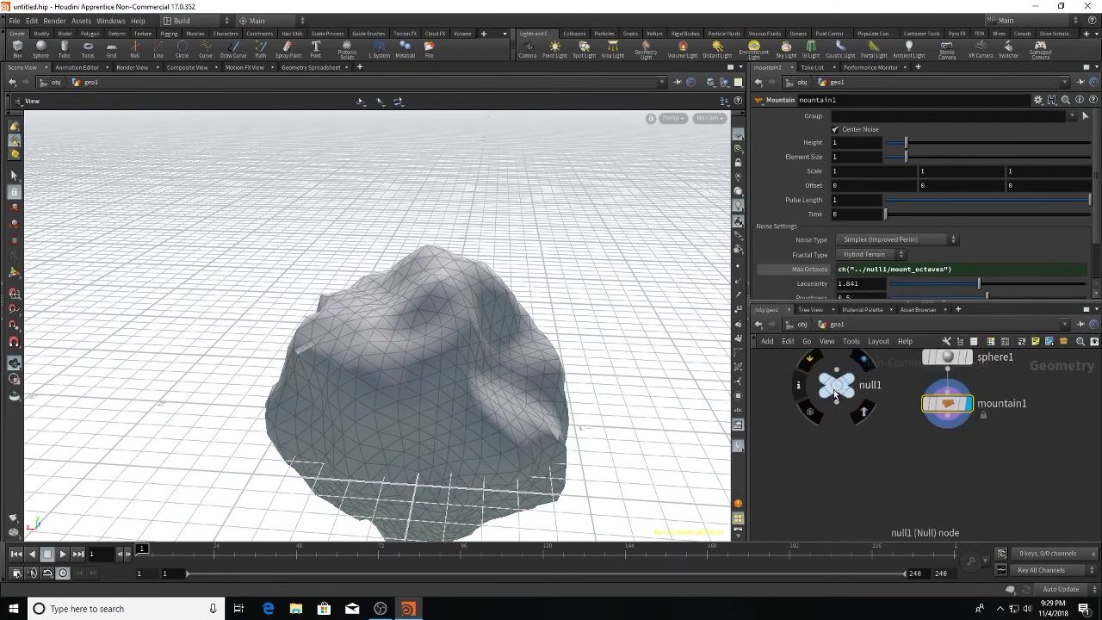
- Vary the null's octaves value to test the link with the mountain noise, ending at 10
{"action": "left_click", "coordinate": [833, 389]}
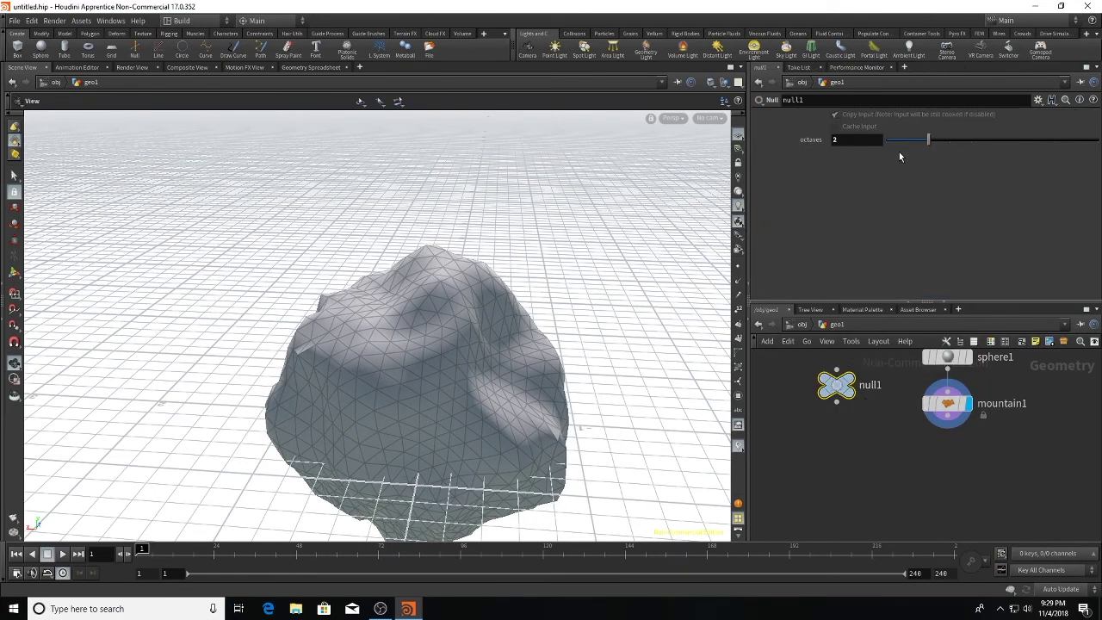
{"action": "mouse_move", "coordinate": [927, 138]}
{"action": "left_mouse_down"}
{"action": "mouse_move", "coordinate": [1086, 143]}
{"action": "mouse_move", "coordinate": [900, 142]}
{"action": "mouse_move", "coordinate": [910, 144]}
{"action": "left_mouse_up"}
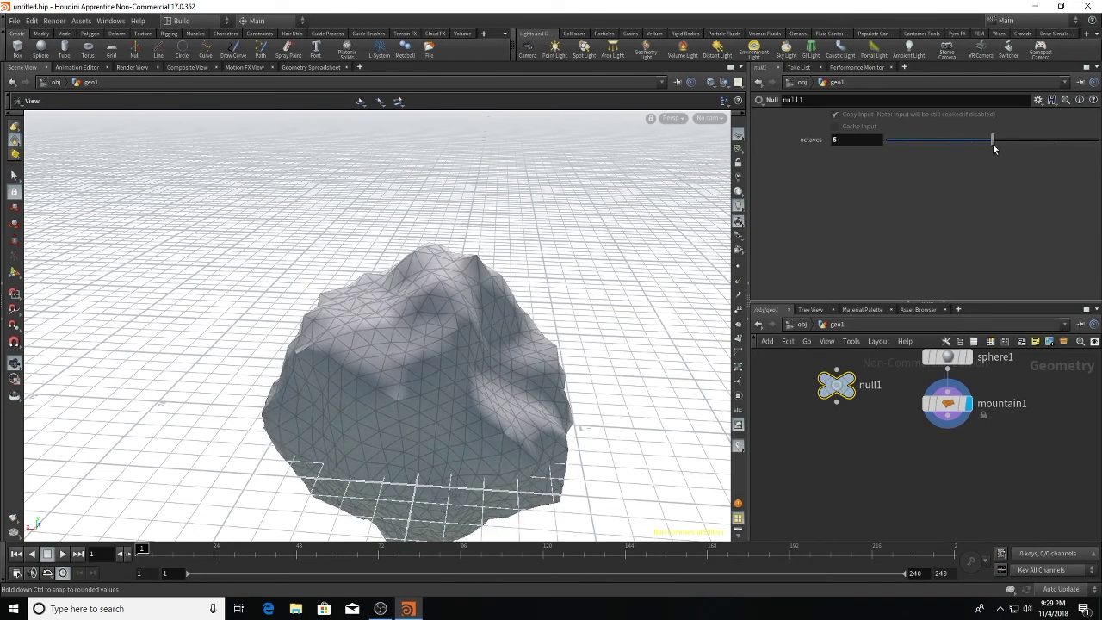
{"action": "left_click_drag", "start_coordinate": [992, 144], "coordinate": [1098, 142]}
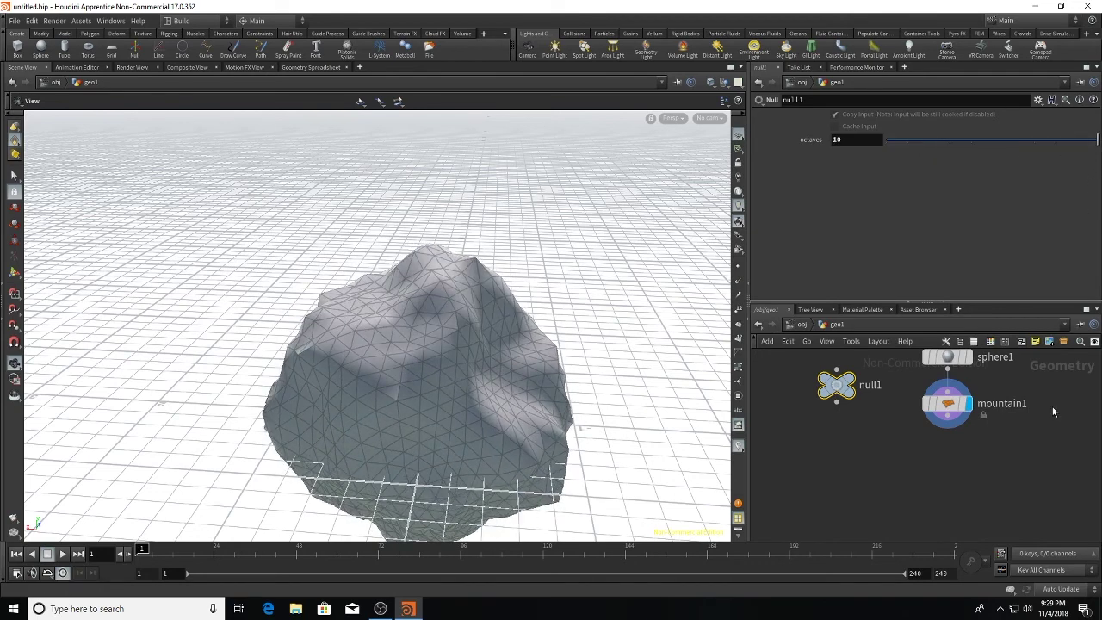